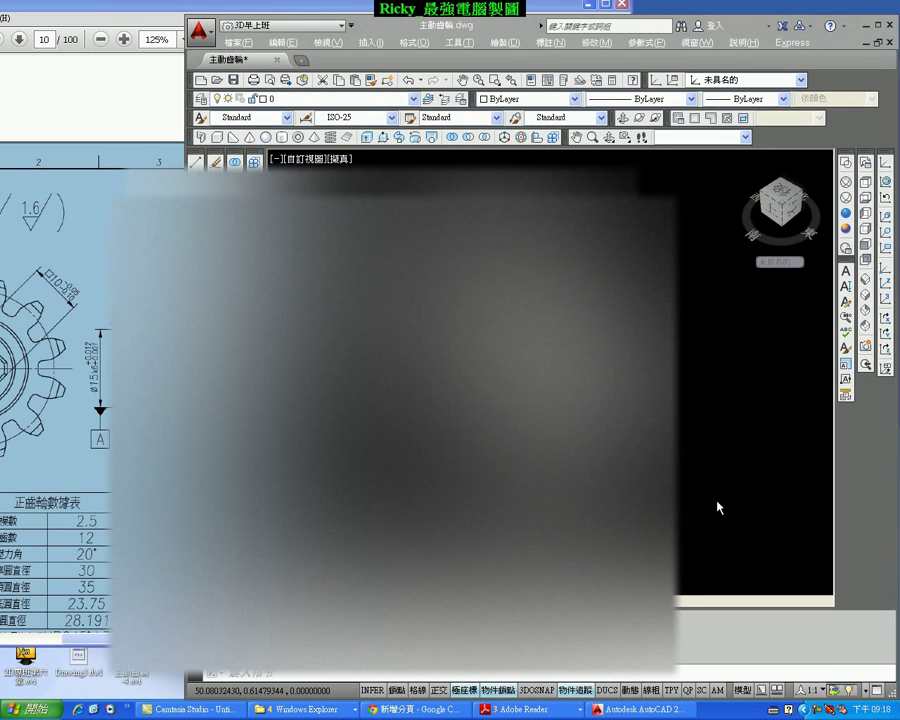
Bring the page-10 spur gear drawing and its data table to the front in Adobe Reader
{"action": "key", "text": "alt+Tab"}
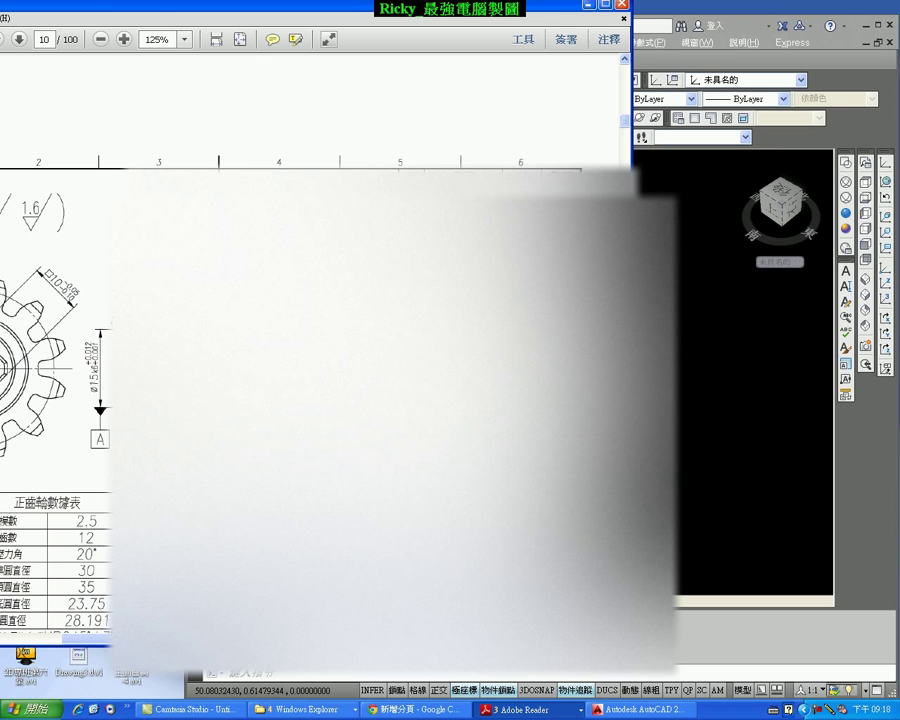
Start a cylinder centred at 0,0,3 with a diameter of 20
{"action": "left_click", "coordinate": [715, 433]}
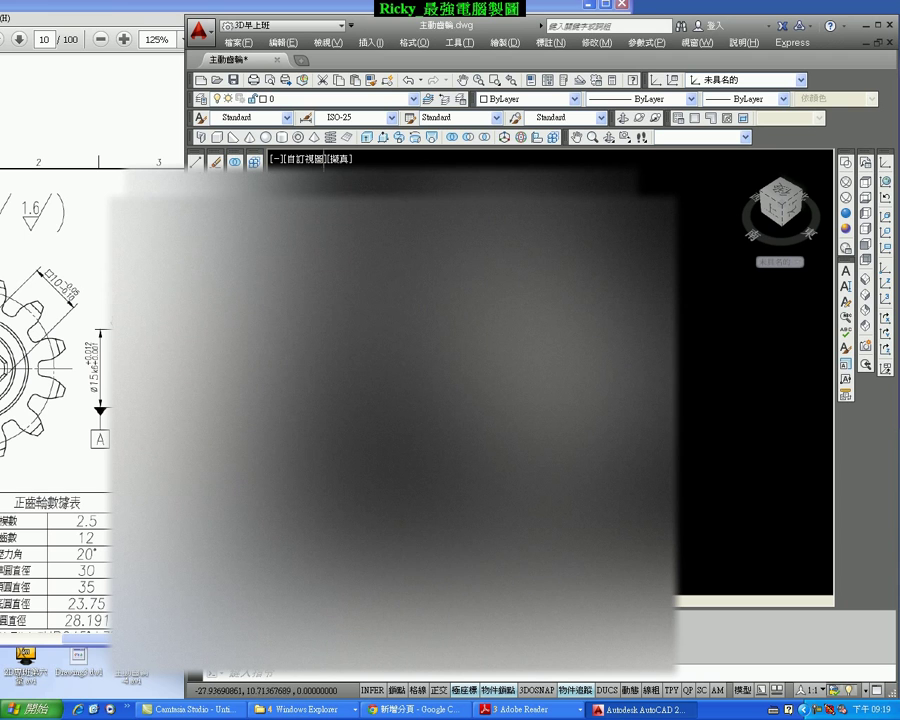
{"action": "left_click", "coordinate": [283, 138]}
{"action": "type", "text": "0,0,"}
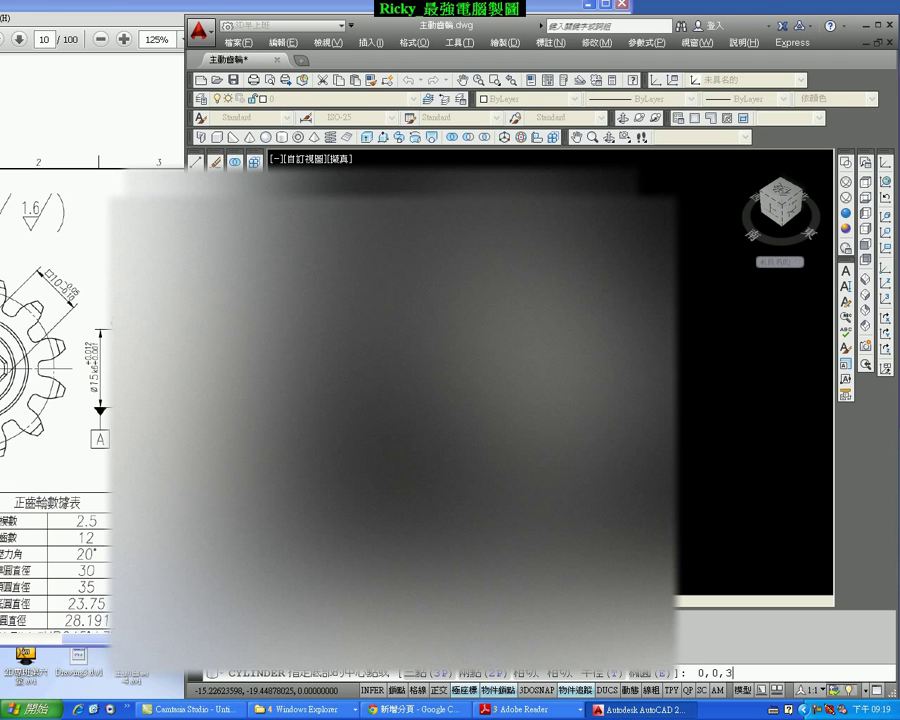
{"action": "type", "text": "3"}
{"action": "key", "text": "Return"}
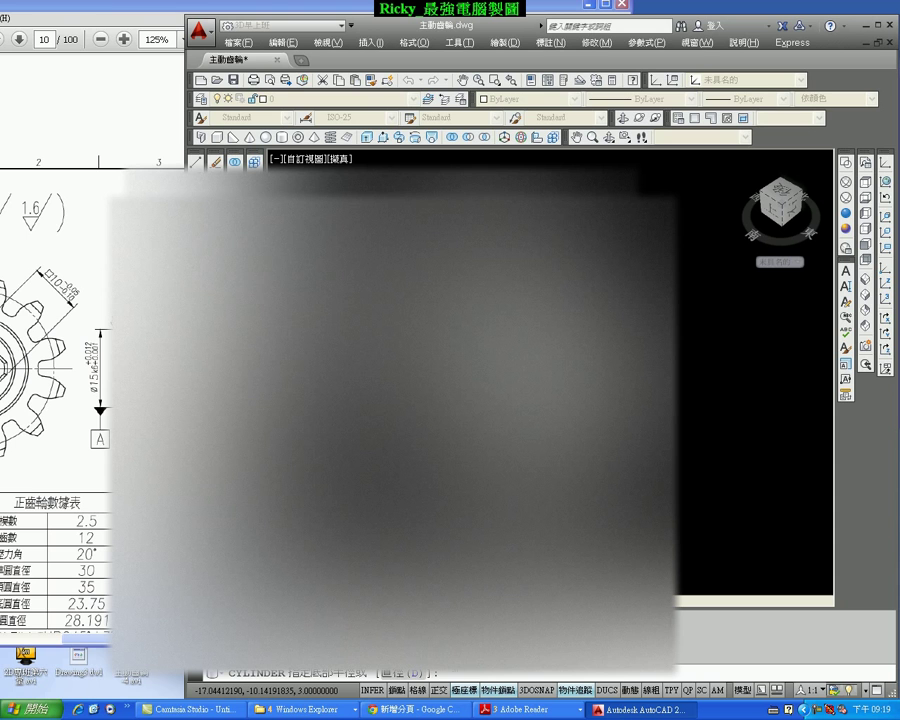
{"action": "type", "text": "5"}
{"action": "key", "text": "Return"}
{"action": "type", "text": "20"}
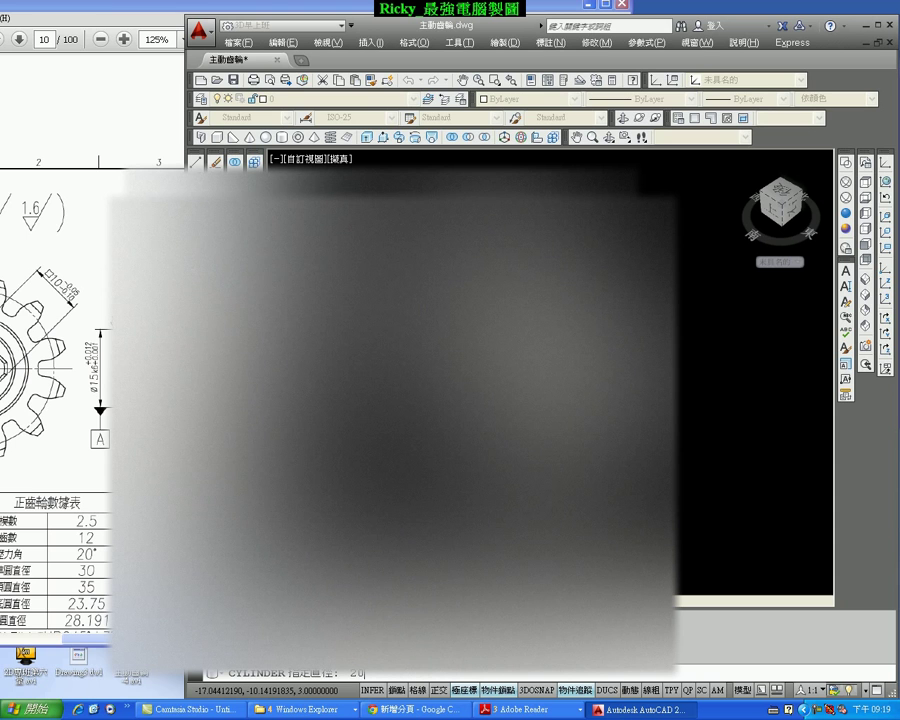
{"action": "key", "text": "Return"}
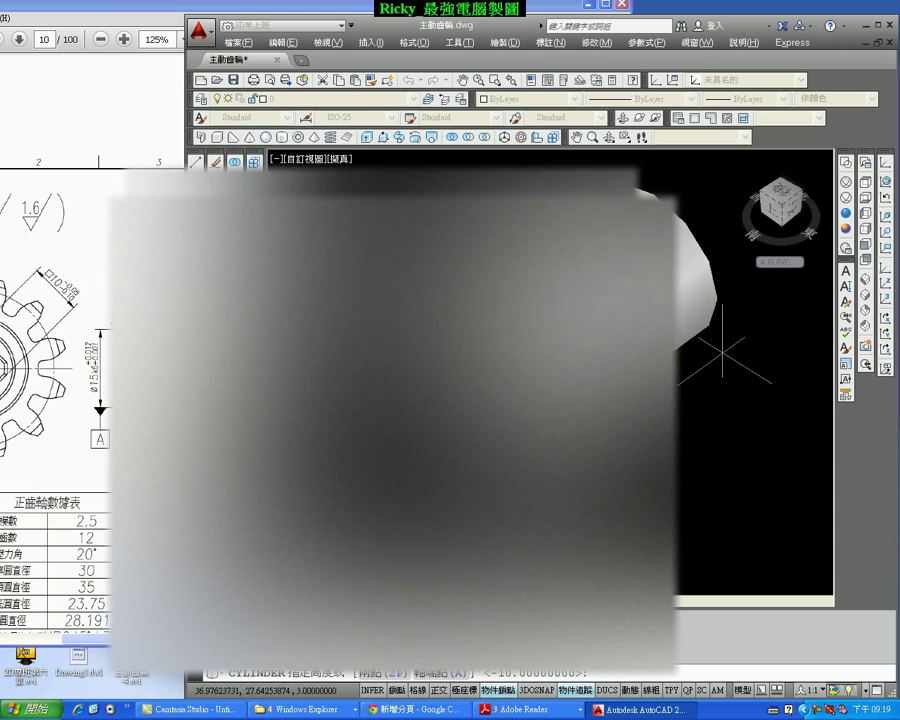
After checking the reference, give the cylinder height -16 and orbit to an edge-on view
{"action": "left_click", "coordinate": [42, 235]}
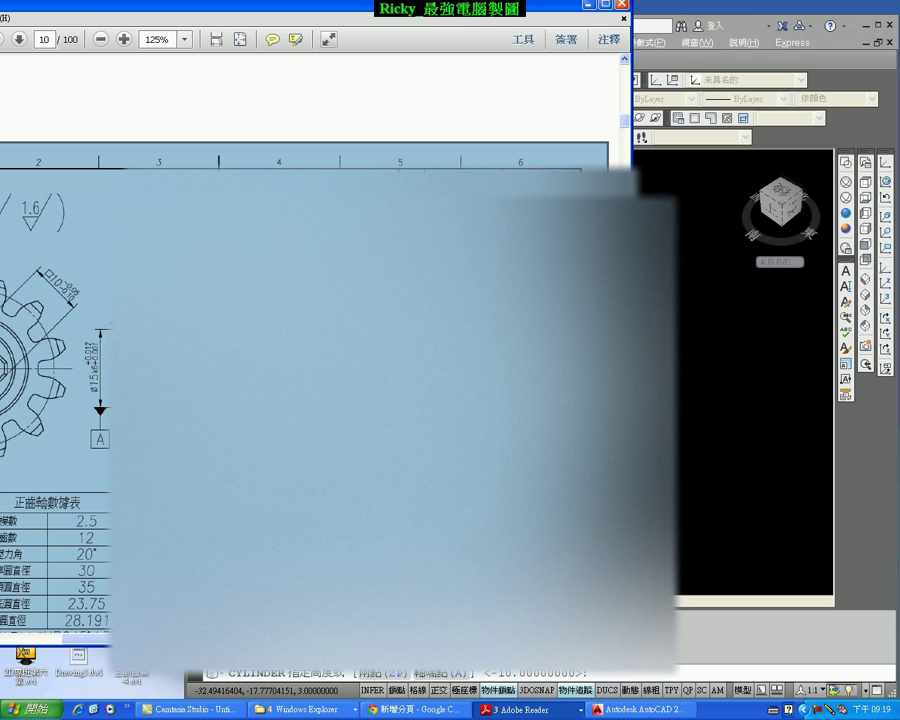
{"action": "left_click", "coordinate": [710, 470]}
{"action": "type", "text": "-16"}
{"action": "key", "text": "Return"}
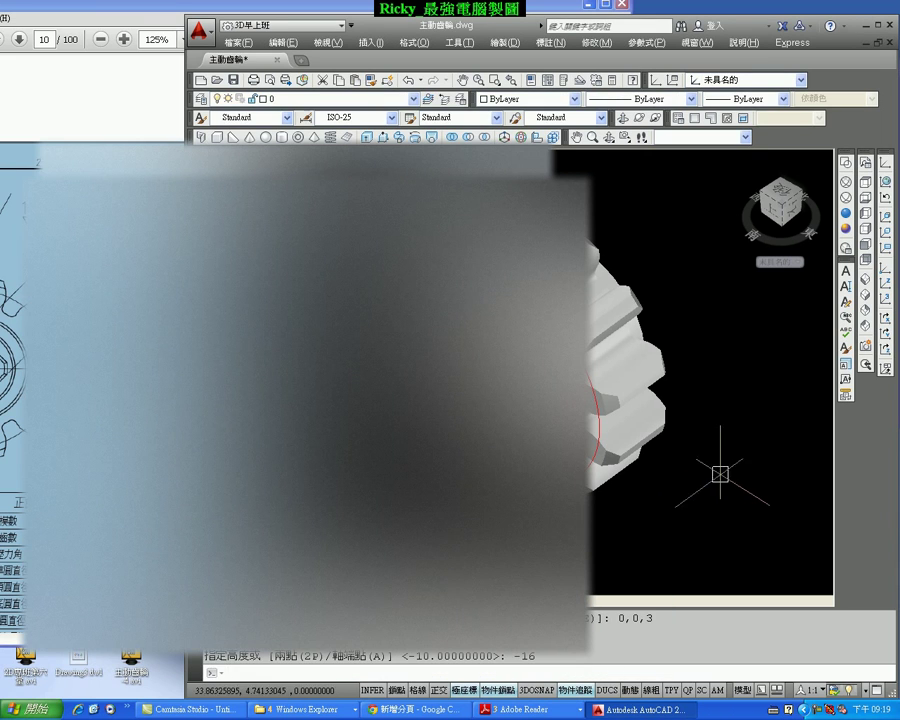
{"action": "mouse_move", "coordinate": [693, 454]}
{"action": "middle_mouse_down", "text": "shift"}
{"action": "mouse_move", "coordinate": [598, 454]}
{"action": "mouse_move", "coordinate": [667, 462]}
{"action": "middle_mouse_up", "text": "shift"}
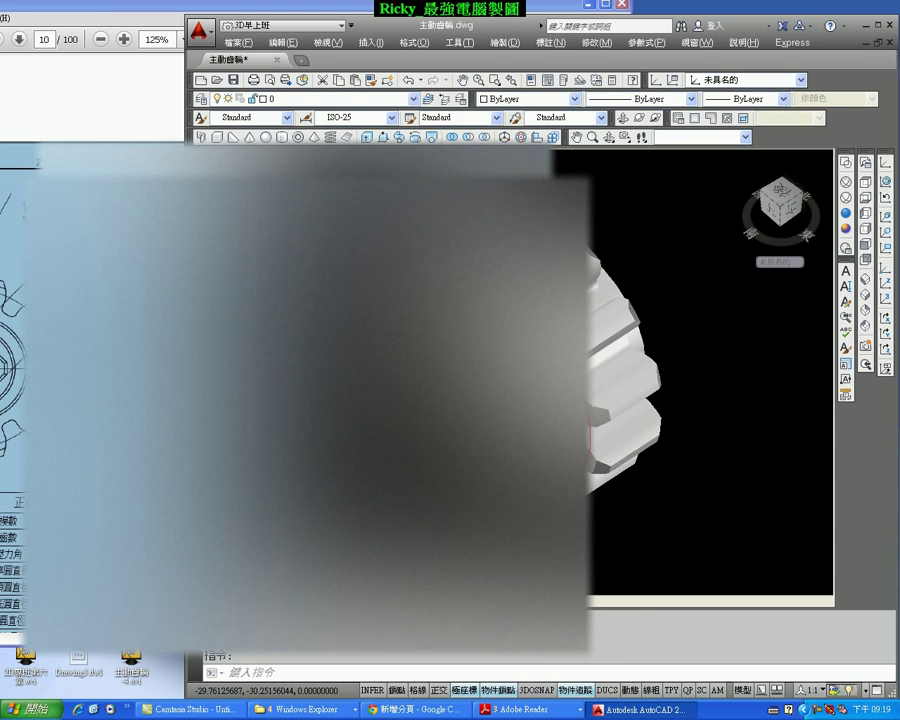
{"action": "key", "text": "alt+Tab"}
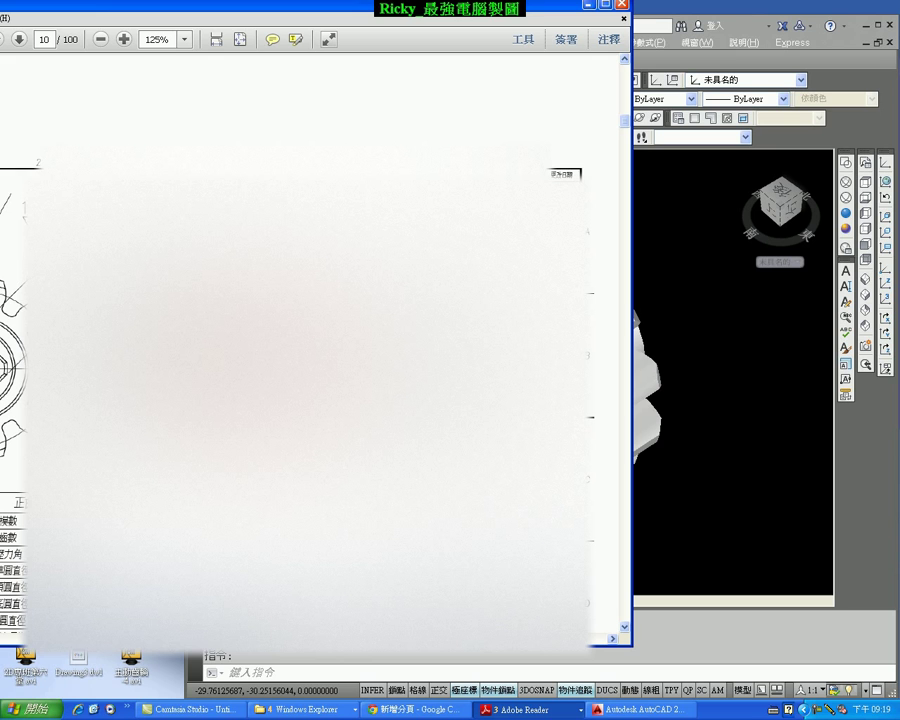
Add a diameter-15 shaft cylinder at 0,0,33 with height -58, then show the reference drawing
{"action": "left_click", "coordinate": [740, 420]}
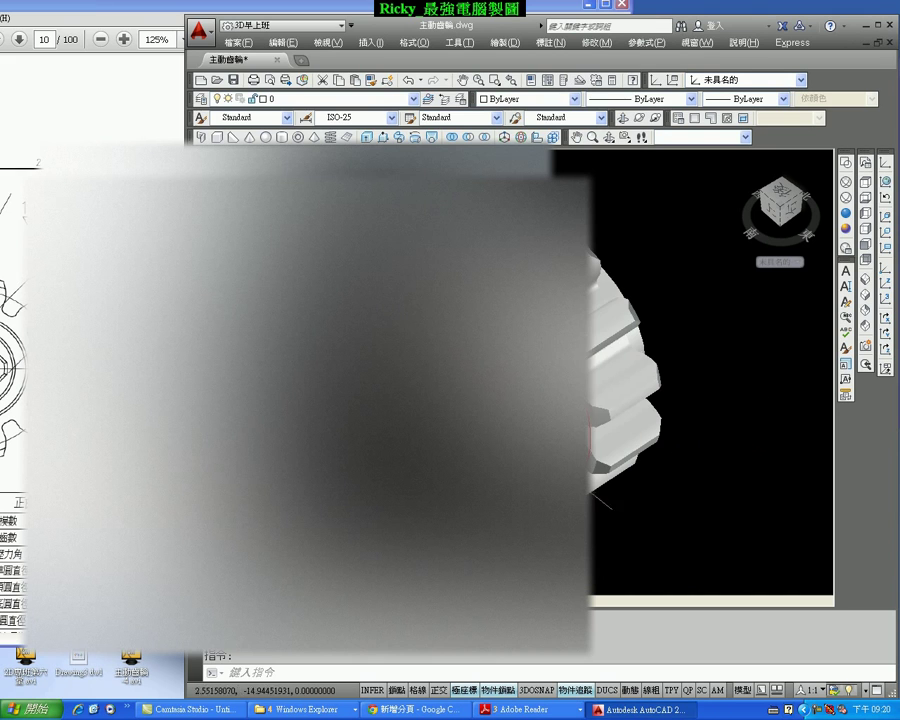
{"action": "left_click", "coordinate": [281, 137]}
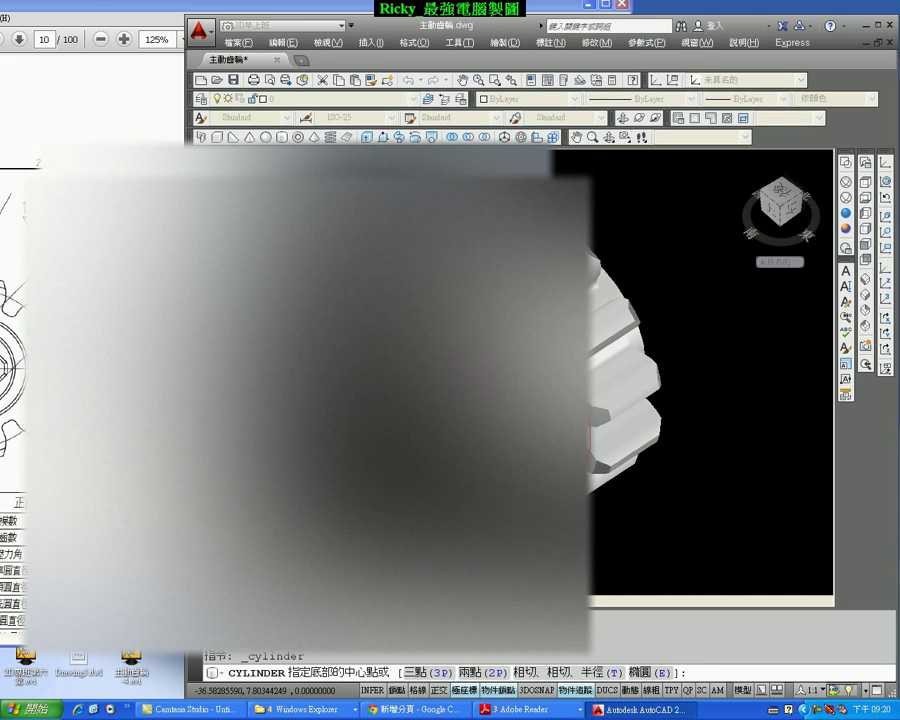
{"action": "type", "text": "0,0,33"}
{"action": "key", "text": "Return"}
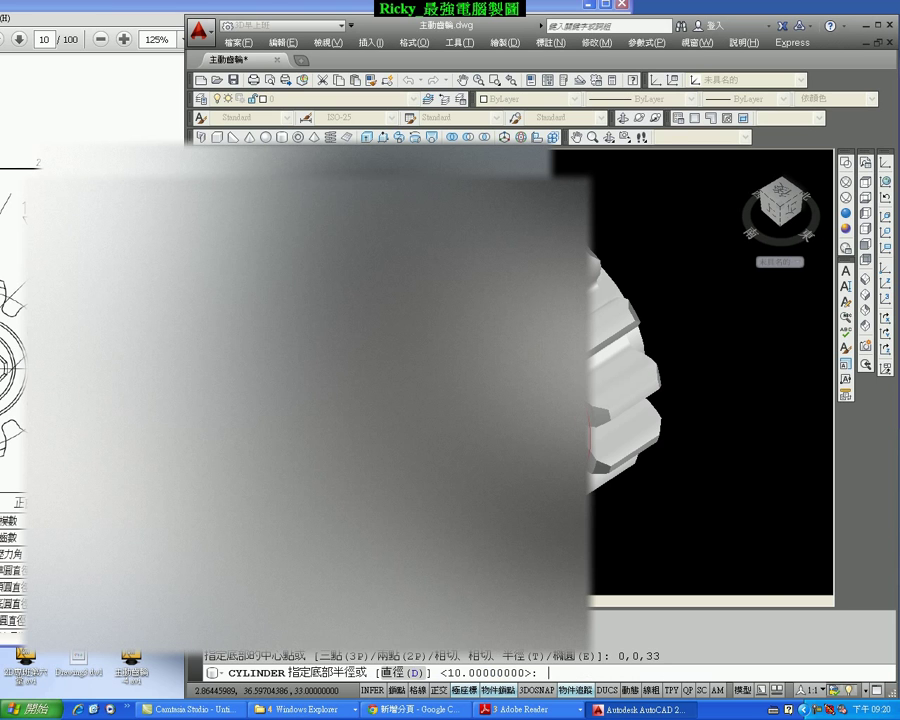
{"action": "scroll", "coordinate": [669, 368], "scroll_direction": "up", "scroll_amount": 2}
{"action": "scroll", "coordinate": [669, 368], "scroll_direction": "down", "scroll_amount": 5}
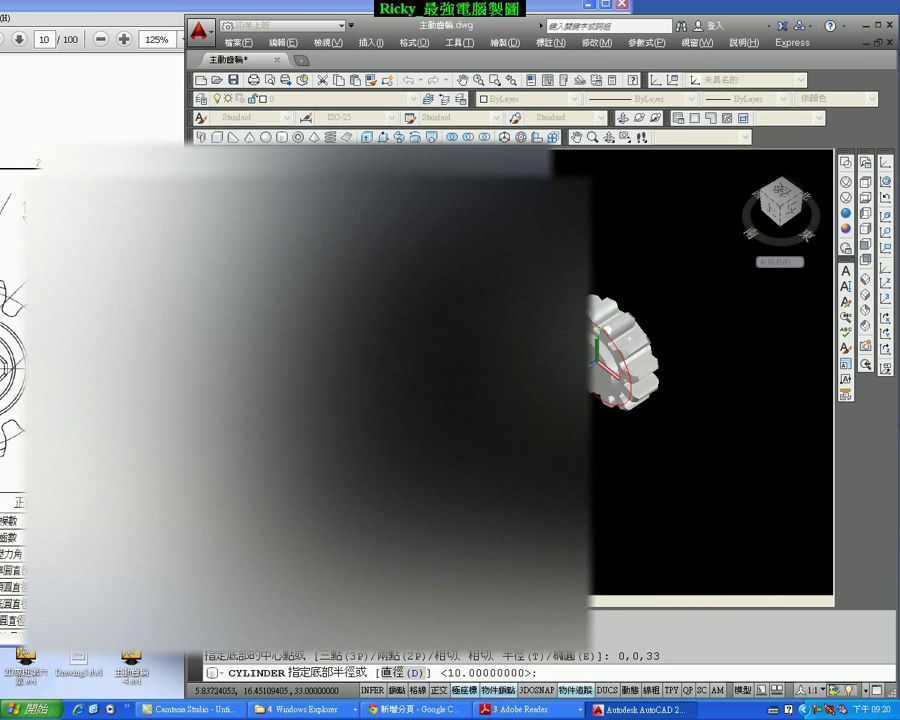
{"action": "type", "text": "d"}
{"action": "key", "text": "Return"}
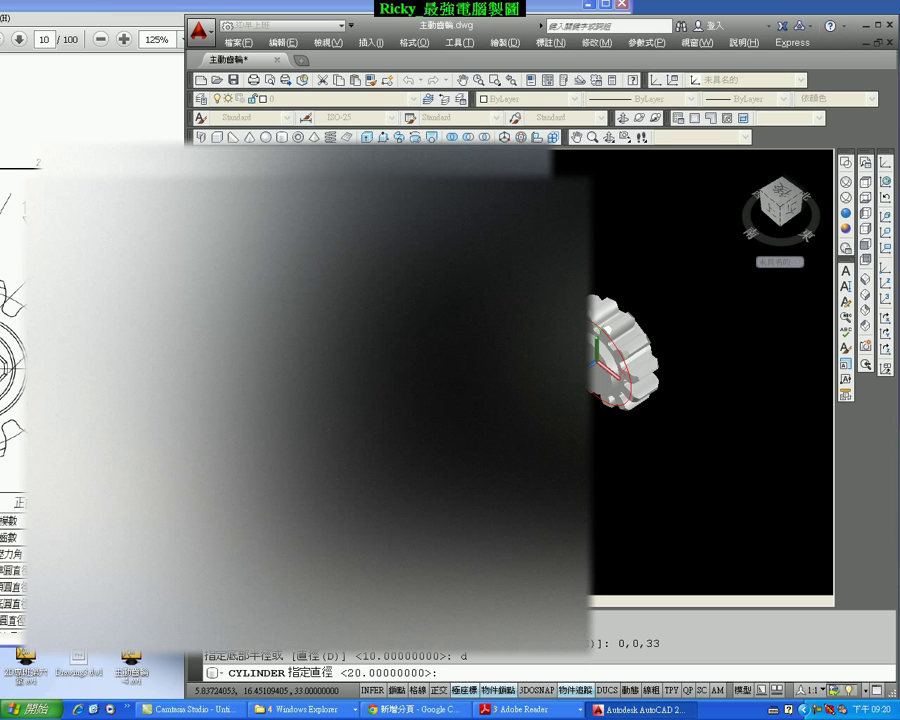
{"action": "type", "text": "15"}
{"action": "key", "text": "Return"}
{"action": "type", "text": "-58"}
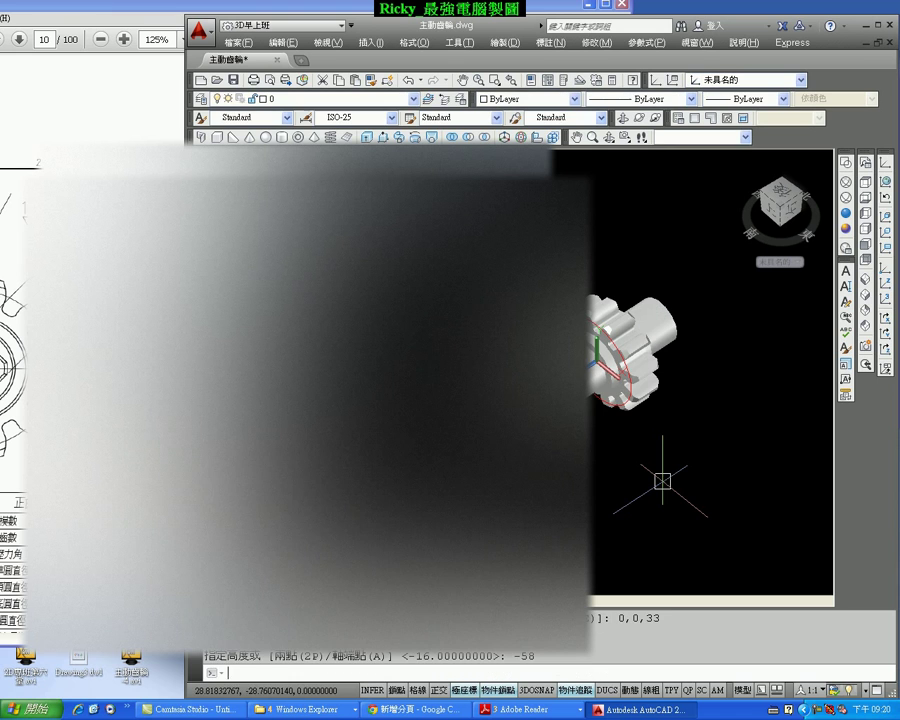
{"action": "key", "text": "Return"}
{"action": "key", "text": "alt+Tab"}
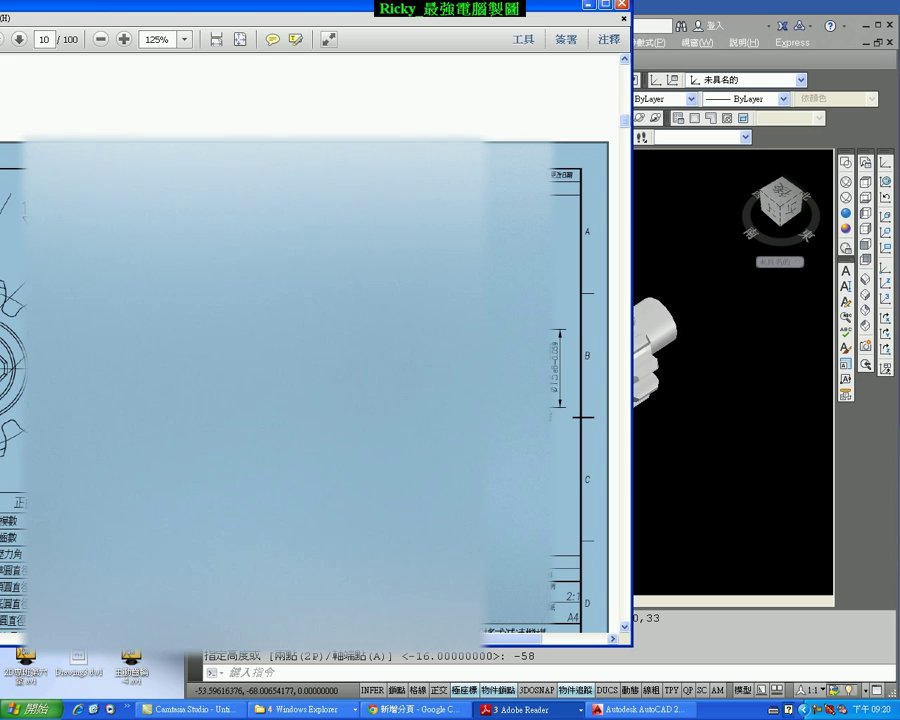
Union all twelve gear and shaft solids into one body using a crossing window
{"action": "left_click", "coordinate": [733, 470]}
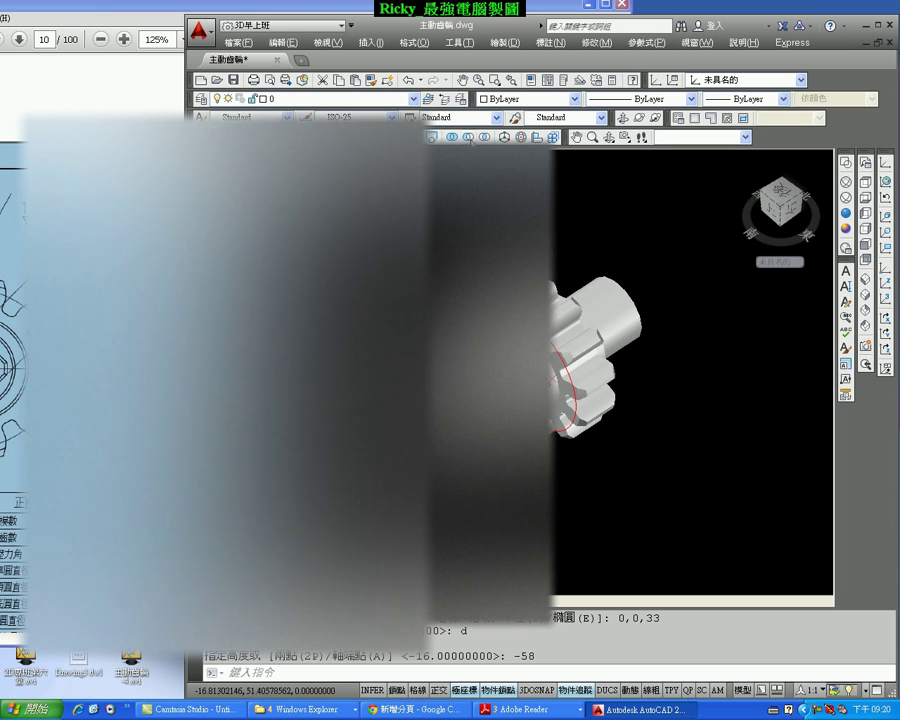
{"action": "left_click", "coordinate": [449, 140]}
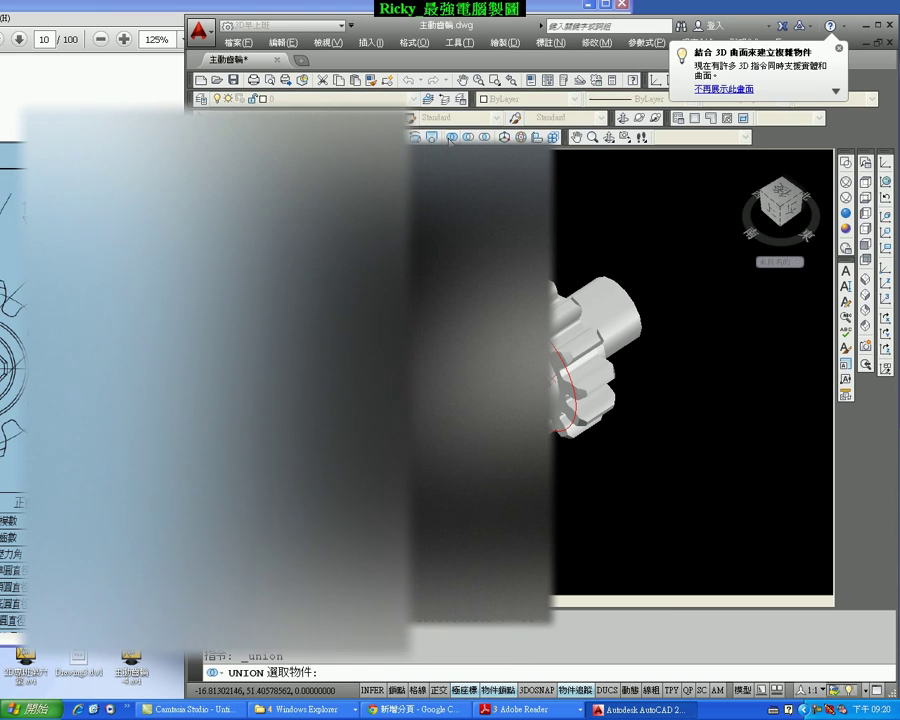
{"action": "left_click", "coordinate": [647, 215]}
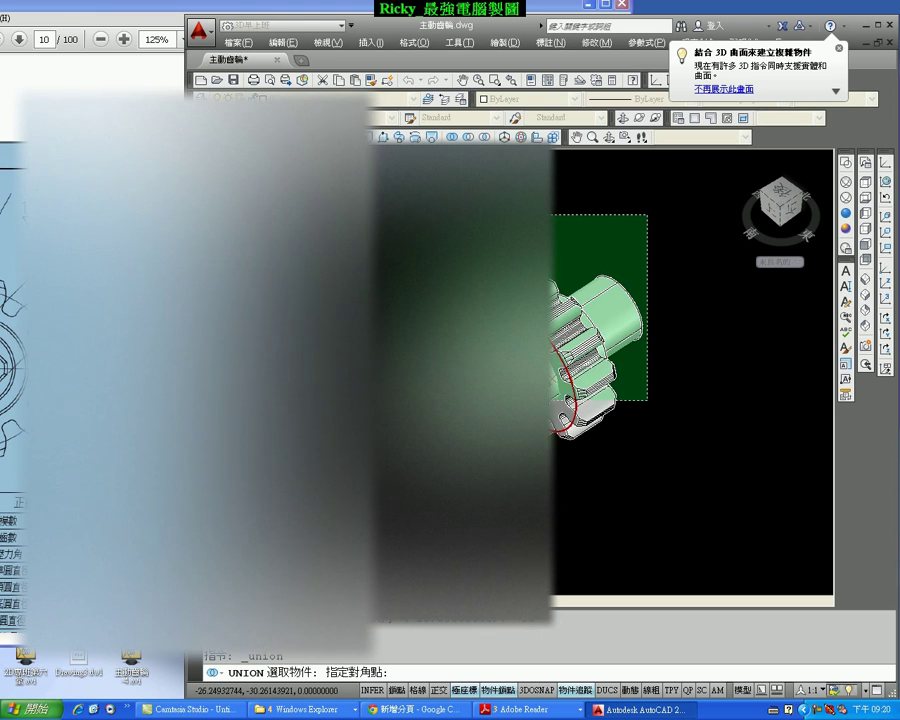
{"action": "left_click", "coordinate": [530, 407]}
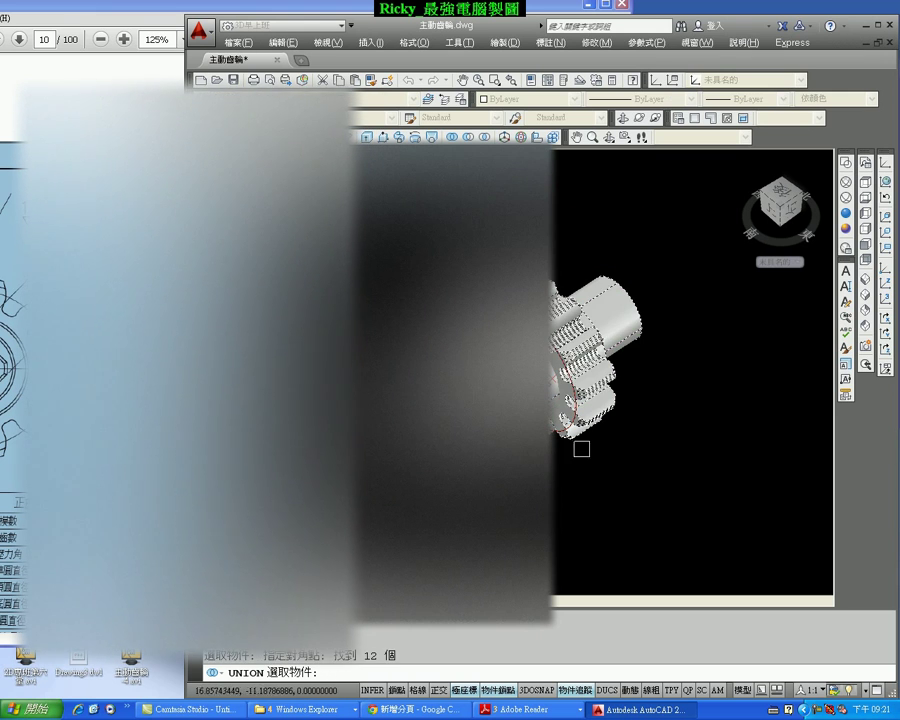
{"action": "key", "text": "Return"}
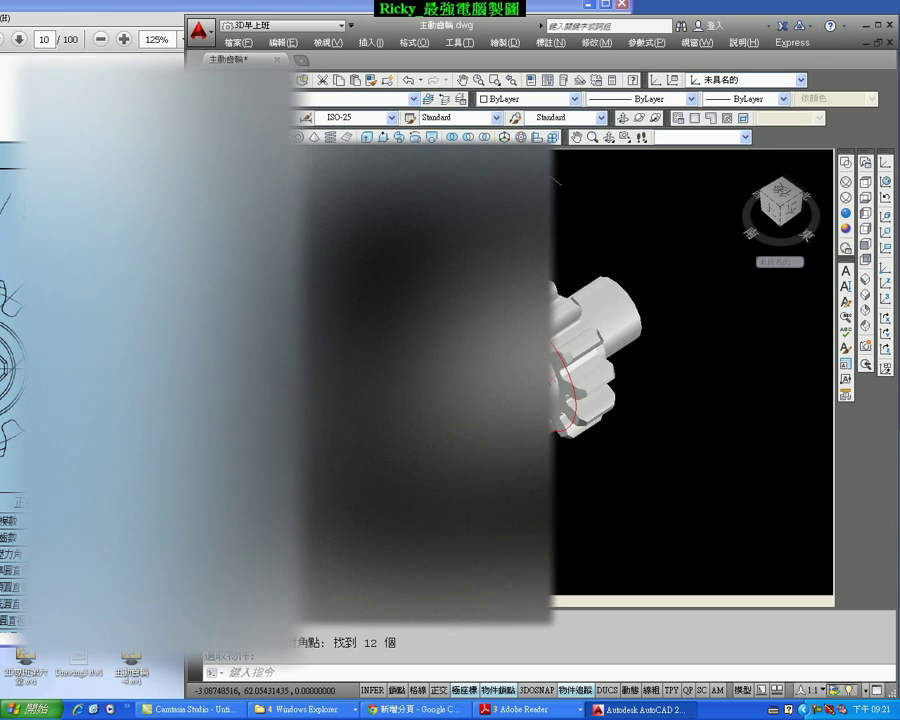
{"action": "left_click", "coordinate": [451, 138]}
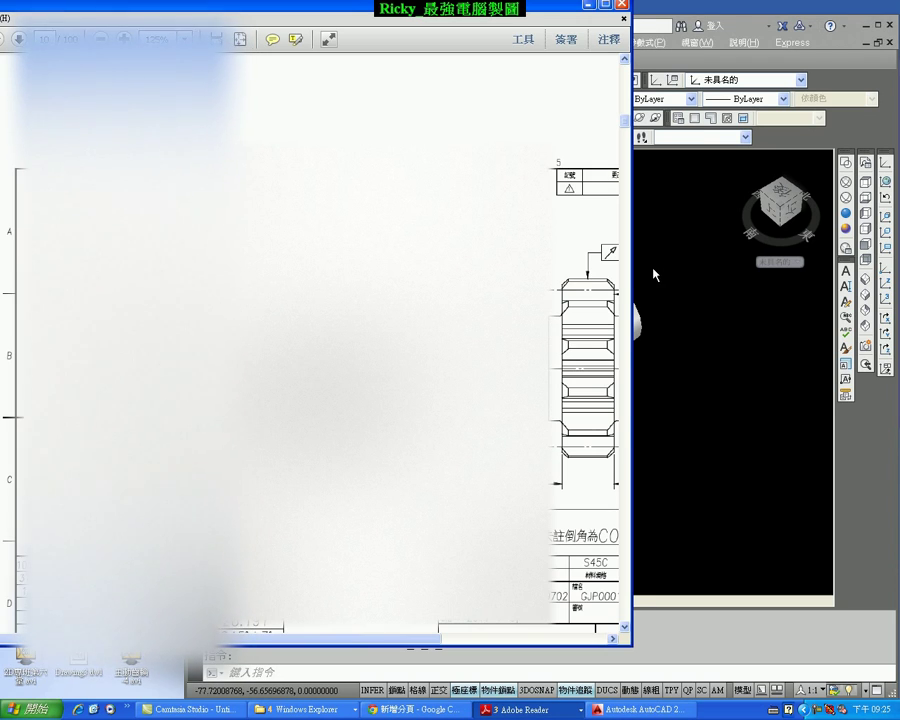
Zoom to the gear face, move the UCS origin to 0,0,33, and switch to wireframe
{"action": "left_click", "coordinate": [652, 270]}
{"action": "scroll", "coordinate": [579, 282], "scroll_direction": "up", "scroll_amount": 1}
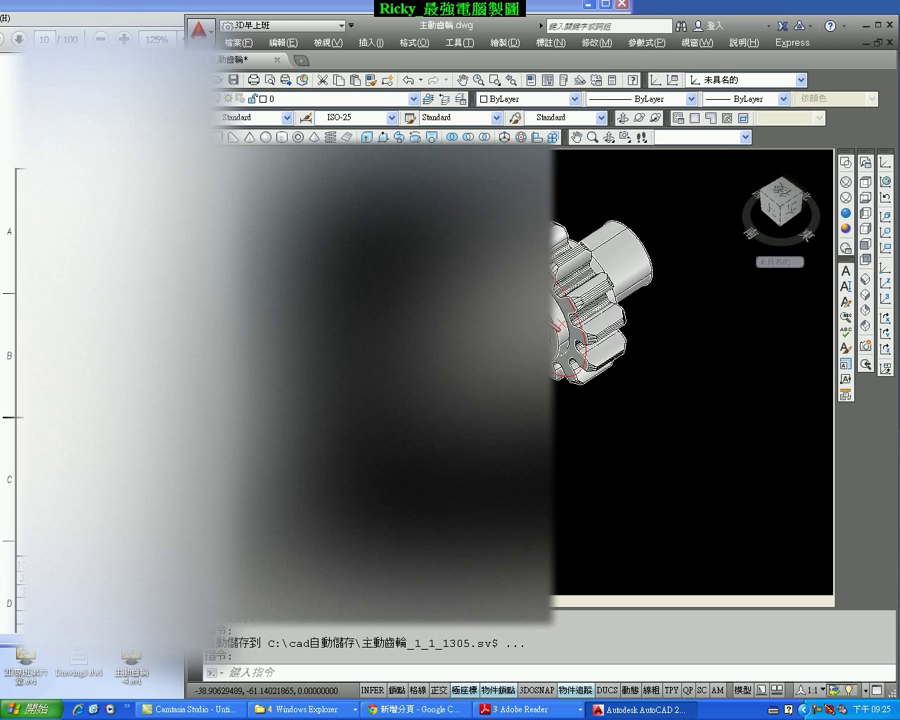
{"action": "scroll", "coordinate": [579, 282], "scroll_direction": "up", "scroll_amount": 1}
{"action": "scroll", "coordinate": [579, 282], "scroll_direction": "up", "scroll_amount": 1}
{"action": "mouse_move", "coordinate": [640, 400]}
{"action": "middle_mouse_down", "text": "shift"}
{"action": "mouse_move", "coordinate": [680, 370]}
{"action": "mouse_move", "coordinate": [760, 355]}
{"action": "middle_mouse_up", "text": "shift"}
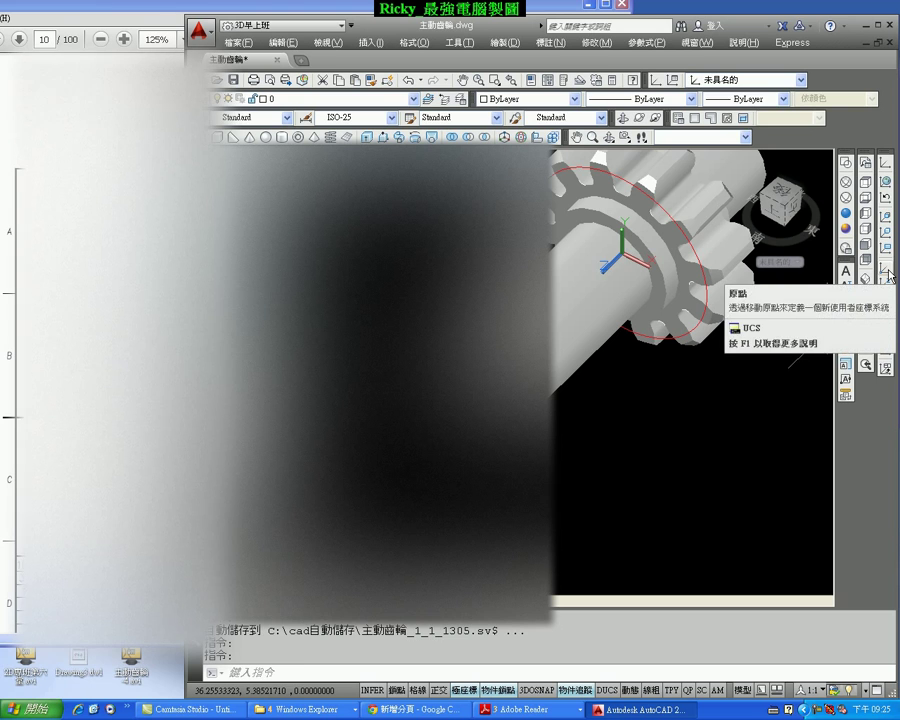
{"action": "left_click", "coordinate": [886, 268]}
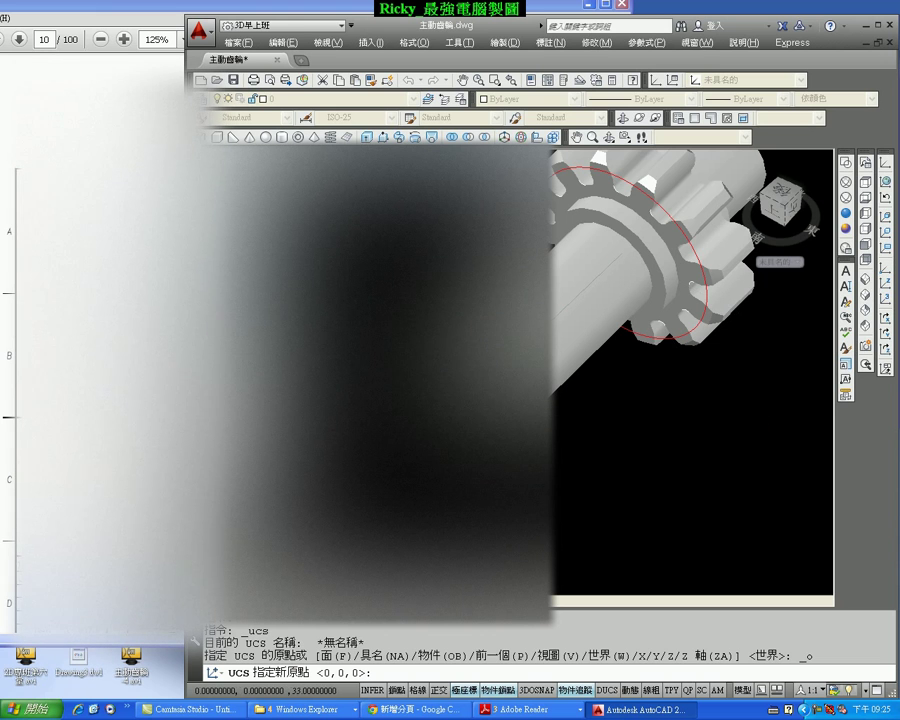
{"action": "scroll", "coordinate": [676, 268], "scroll_direction": "up", "scroll_amount": 2}
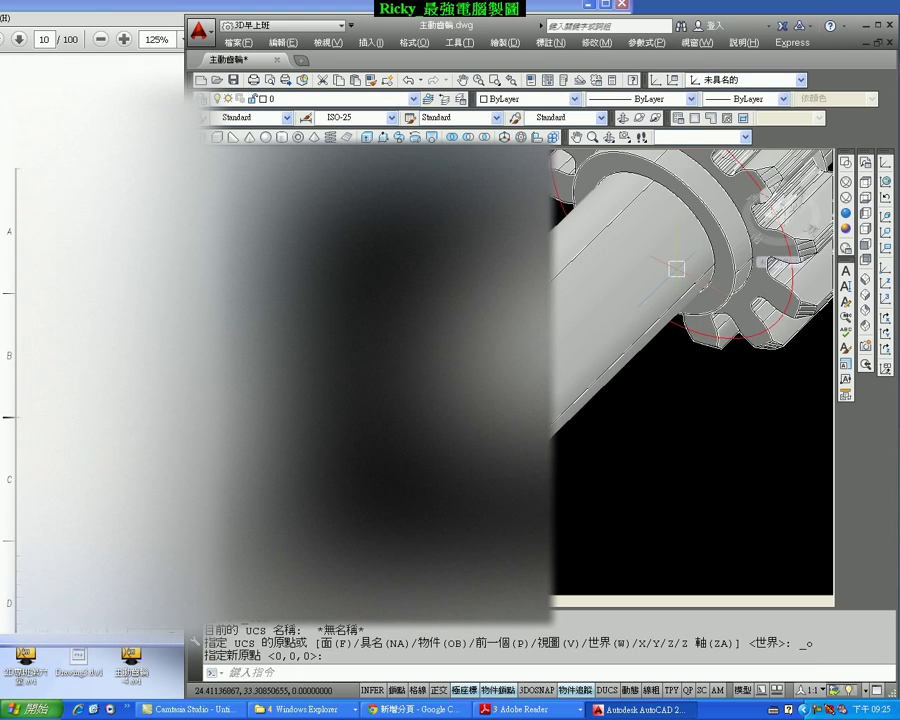
{"action": "left_click", "coordinate": [846, 182]}
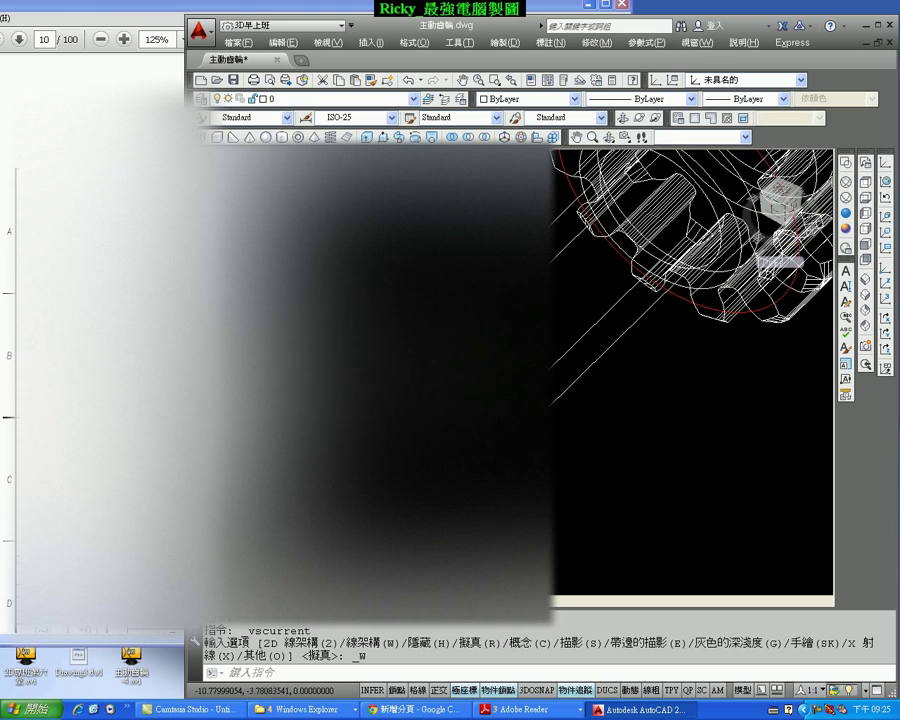
Draw a four-sided circumscribed polygon of radius 5 at the shaft end
{"action": "middle_click_drag", "start_coordinate": [600, 360], "coordinate": [553, 382], "text": "shift"}
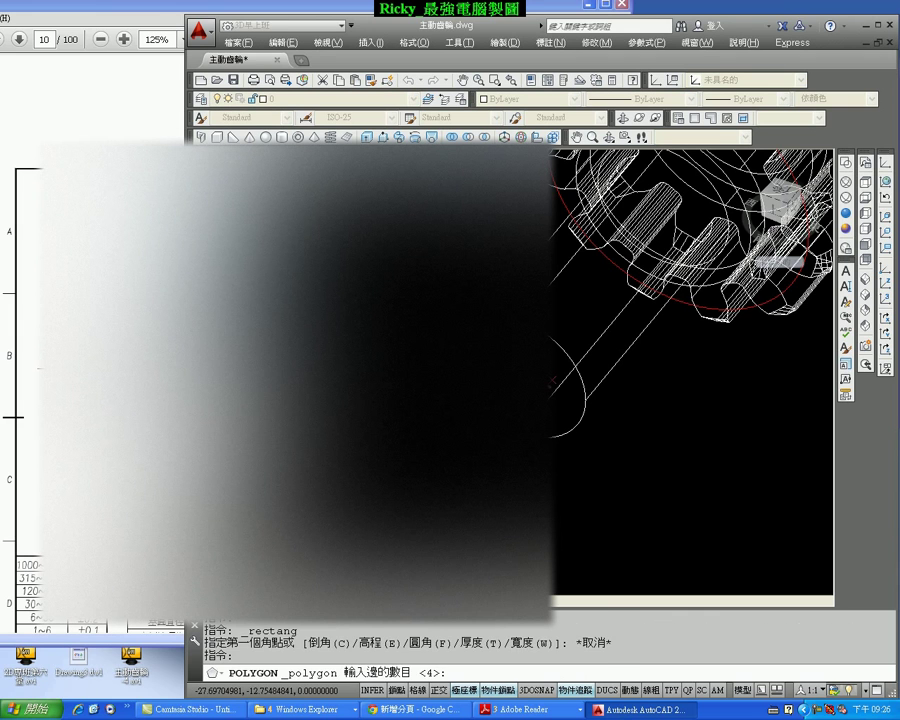
{"action": "key", "text": "Return"}
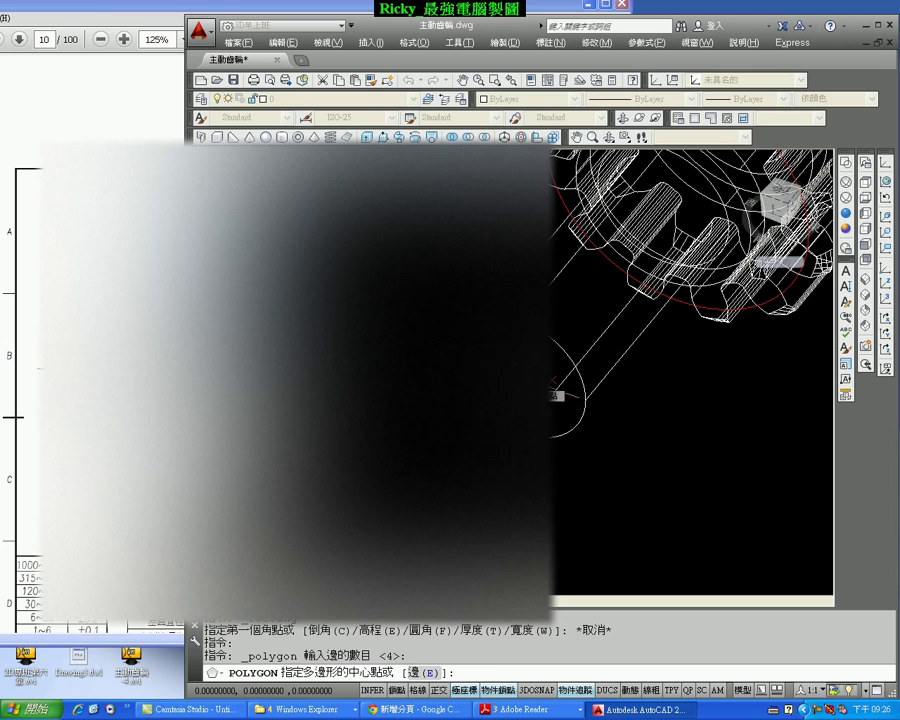
{"action": "left_click", "coordinate": [553, 383]}
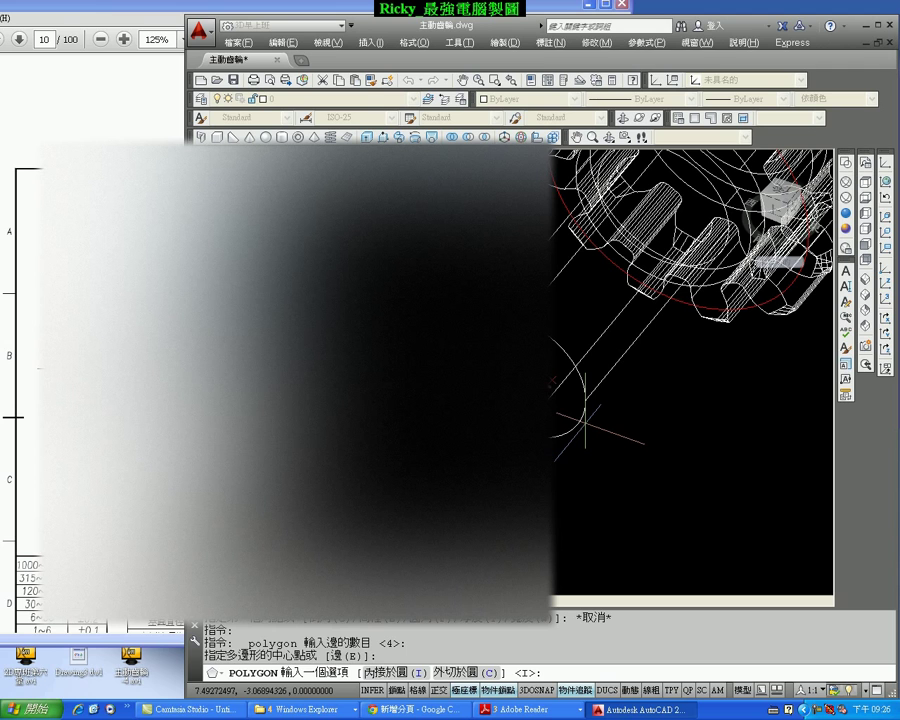
{"action": "type", "text": "c"}
{"action": "key", "text": "Return"}
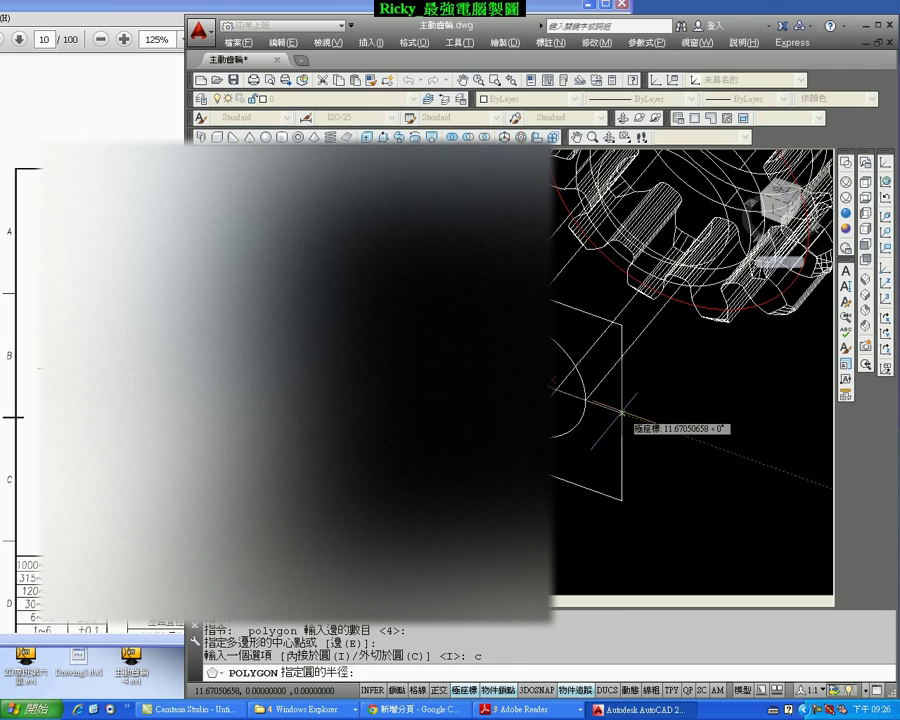
{"action": "type", "text": "5"}
{"action": "key", "text": "Return"}
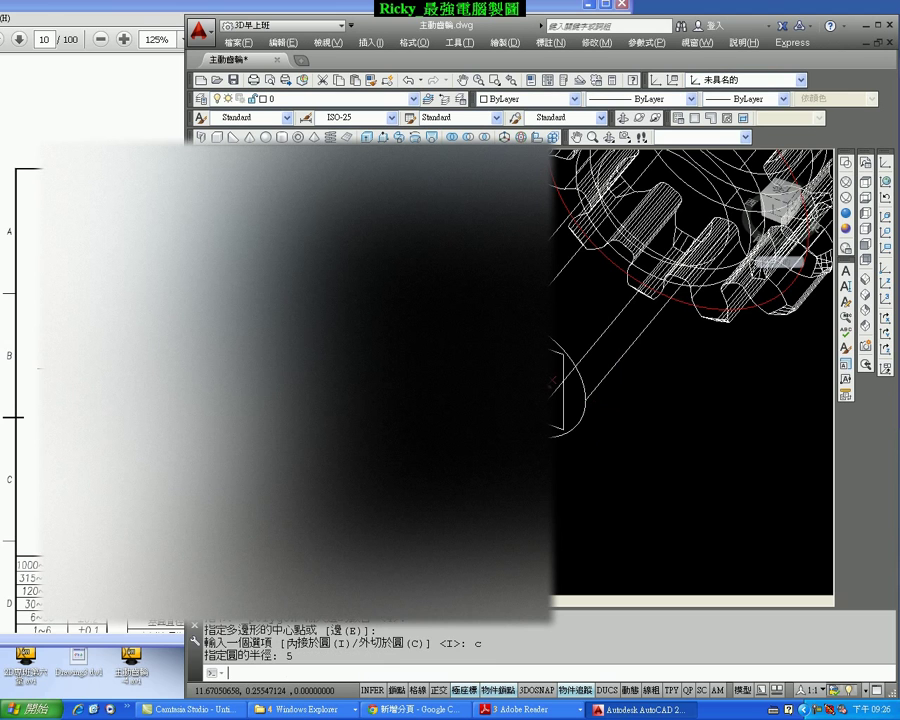
Rotate the square 45° with ROTATE, then delete it
{"action": "type", "text": "rotate"}
{"action": "key", "text": "Return"}
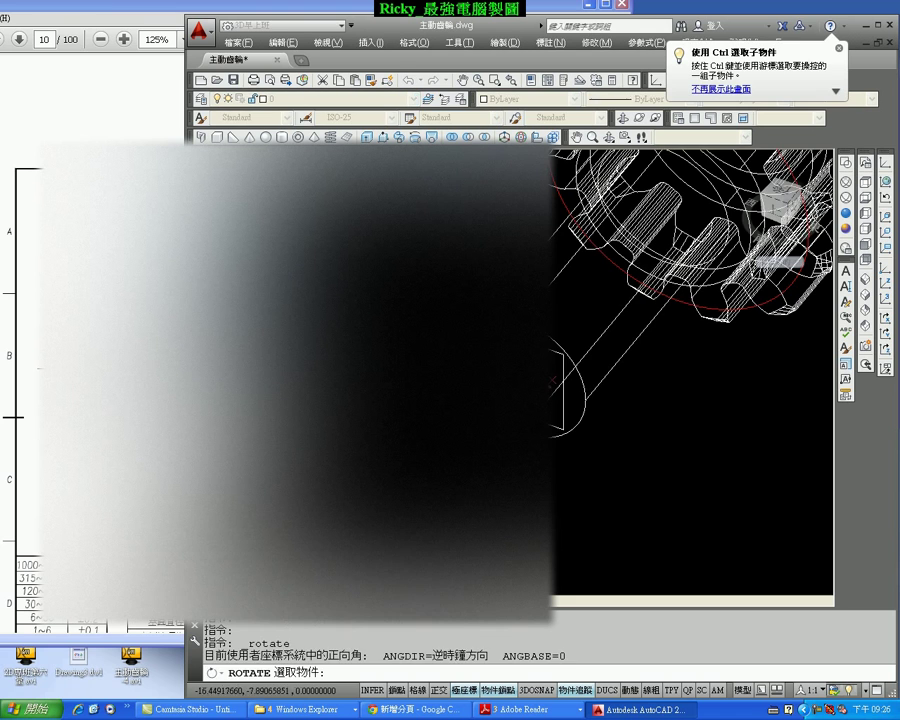
{"action": "left_click", "coordinate": [570, 395]}
{"action": "key", "text": "Return"}
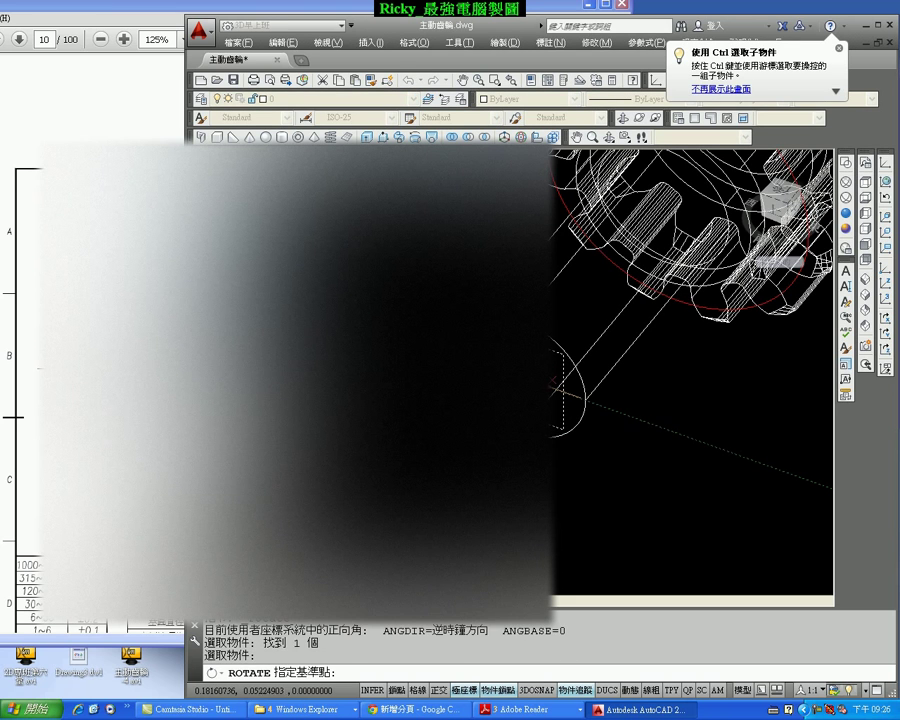
{"action": "left_click", "coordinate": [572, 398]}
{"action": "type", "text": "45"}
{"action": "key", "text": "Return"}
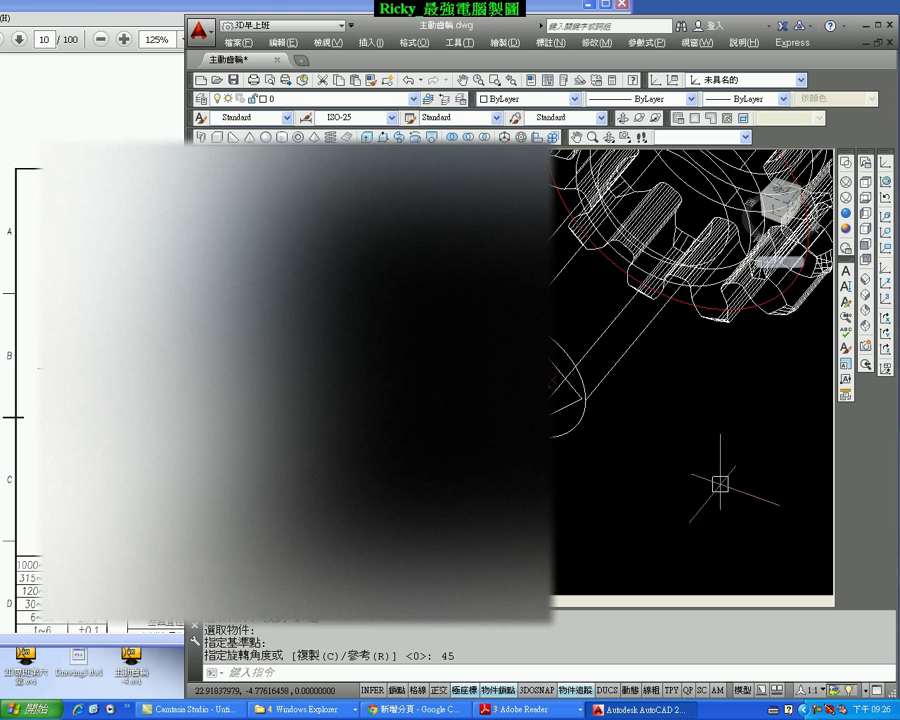
{"action": "left_click", "coordinate": [555, 405]}
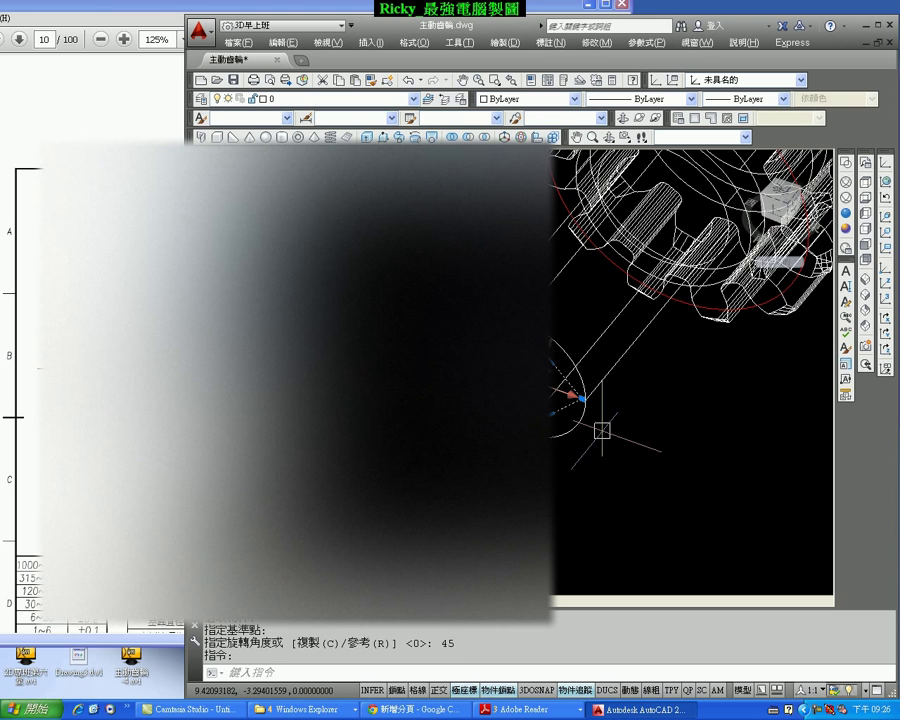
{"action": "key", "text": "Delete"}
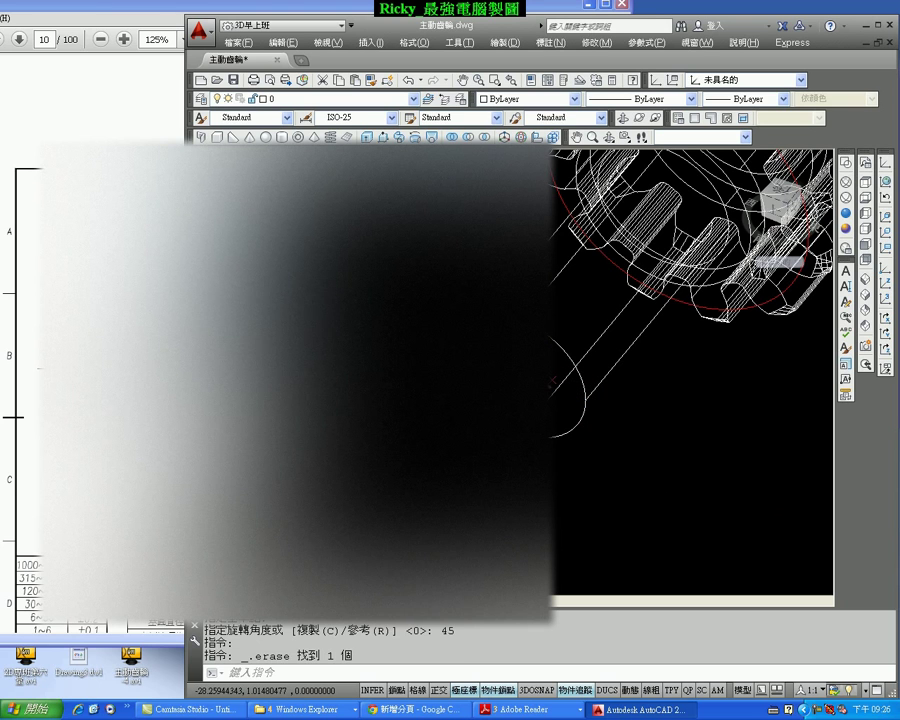
{"action": "key", "text": "Return"}
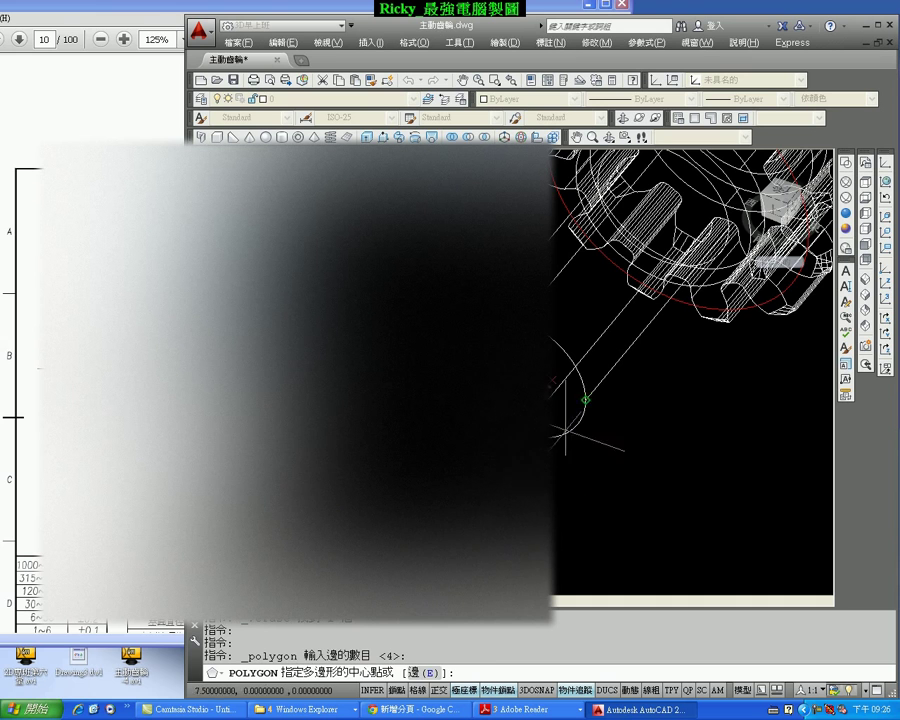
Draw a circumscribed square centred on the shaft end with radius @5<45
{"action": "left_click", "coordinate": [596, 416]}
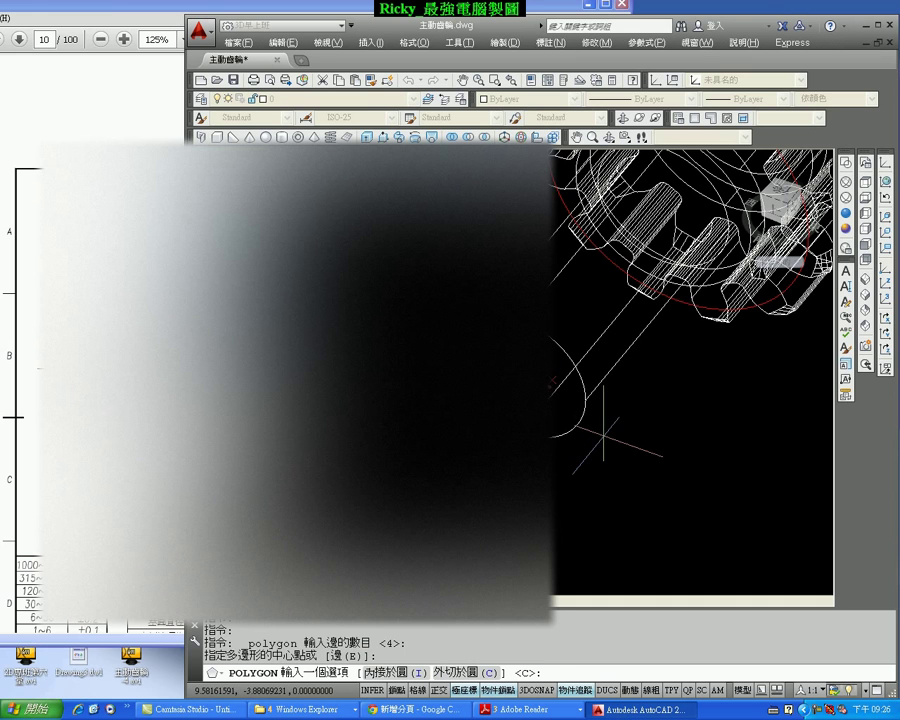
{"action": "type", "text": "c"}
{"action": "key", "text": "Return"}
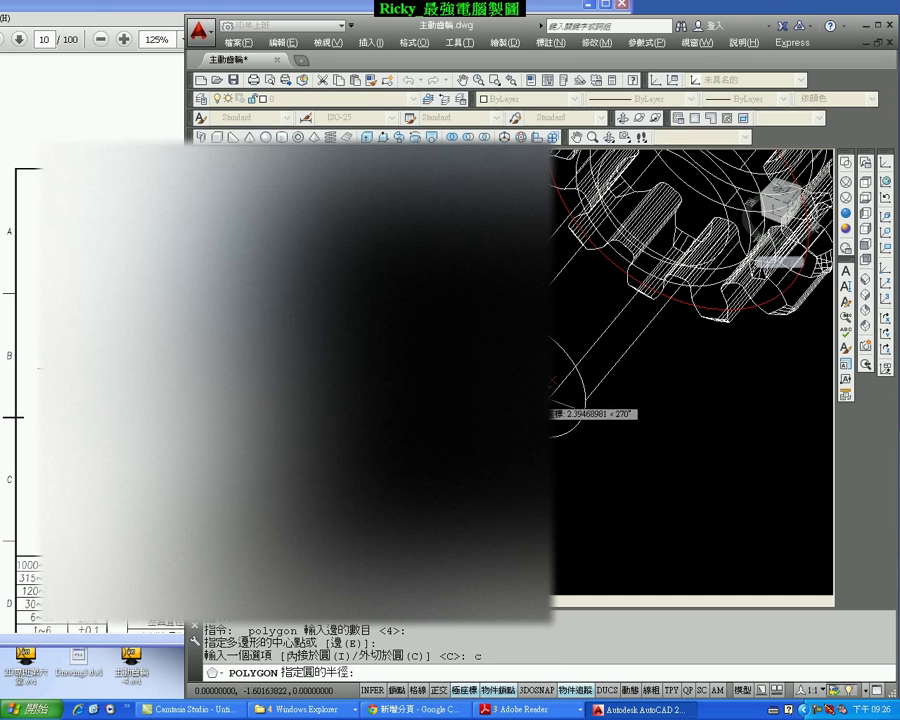
{"action": "scroll", "coordinate": [560, 380], "scroll_direction": "up", "scroll_amount": 2}
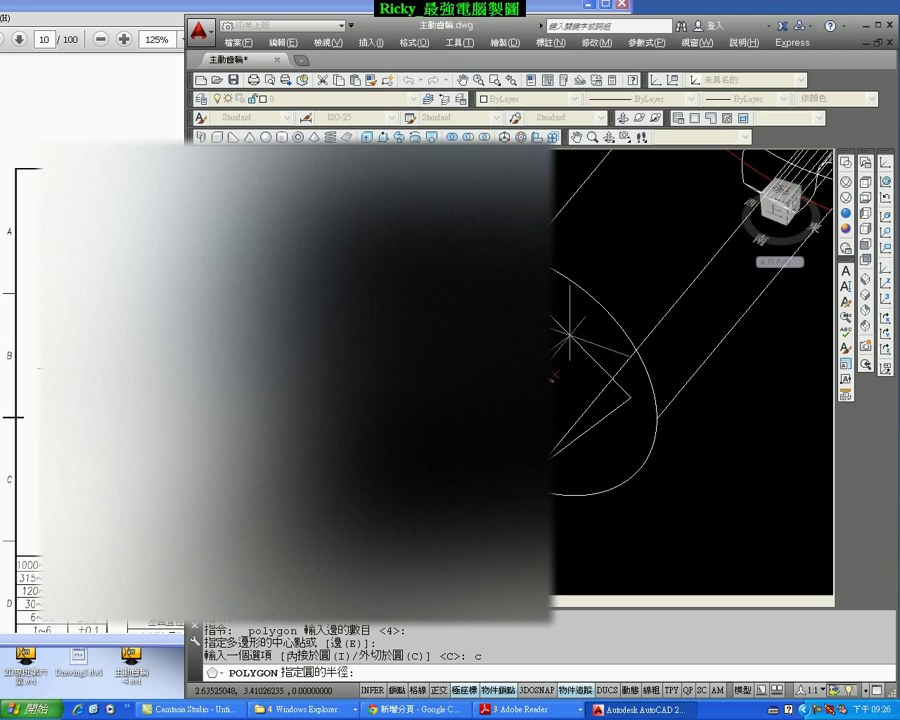
{"action": "type", "text": "05<45"}
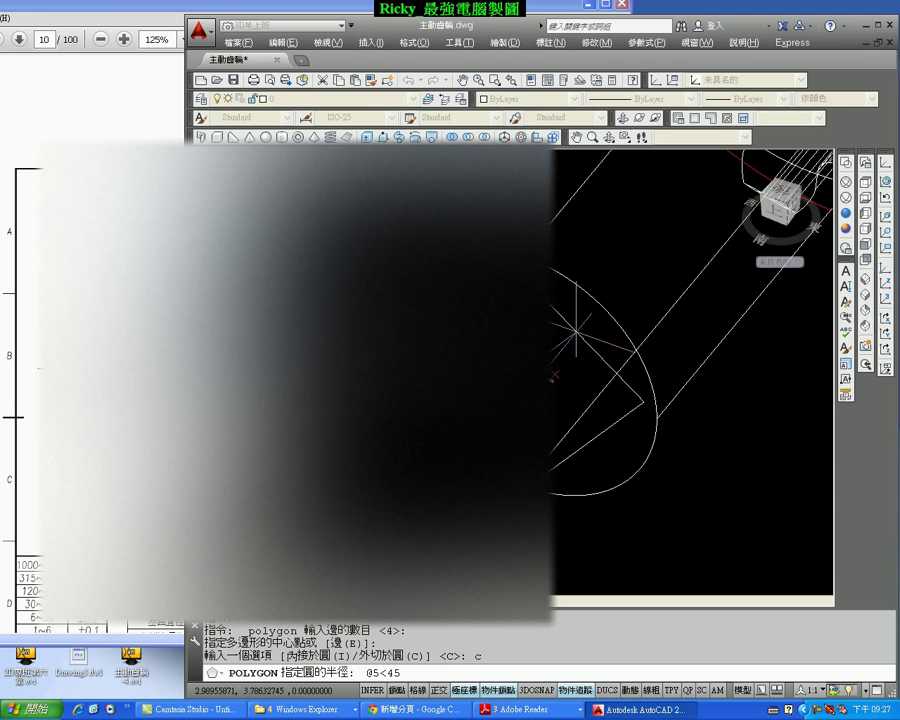
{"action": "key", "text": "Return"}
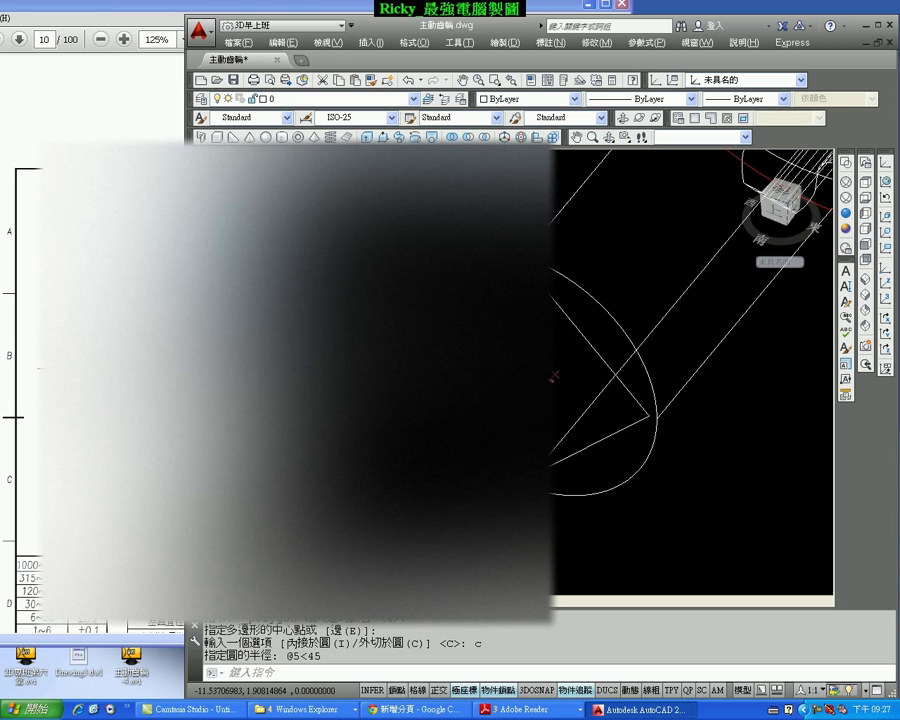
Extrude the square 15 units into a solid
{"action": "left_click", "coordinate": [366, 137]}
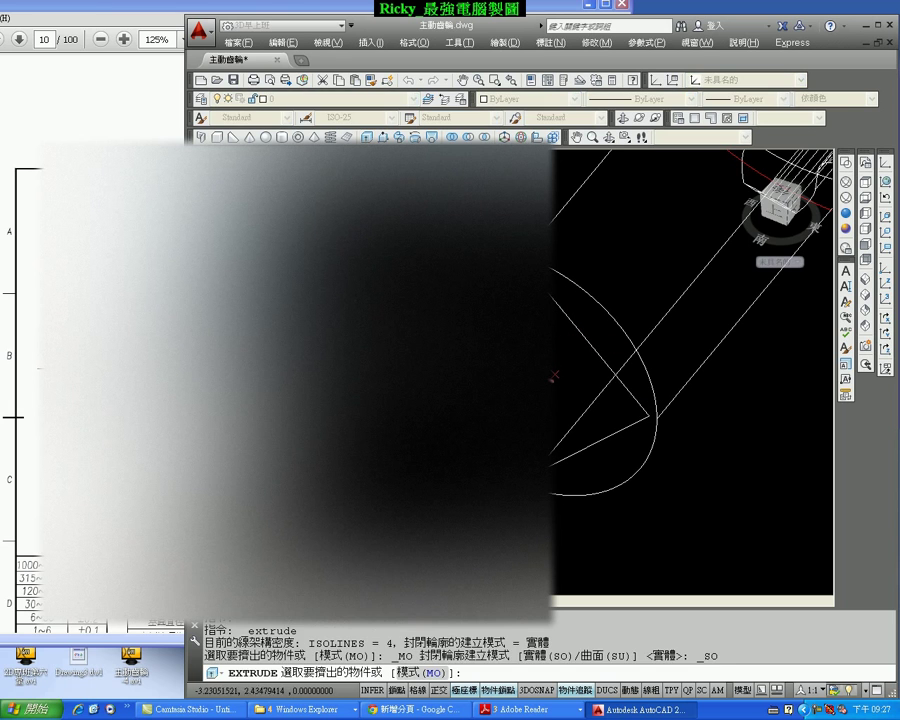
{"action": "left_click", "coordinate": [600, 359]}
{"action": "key", "text": "Return"}
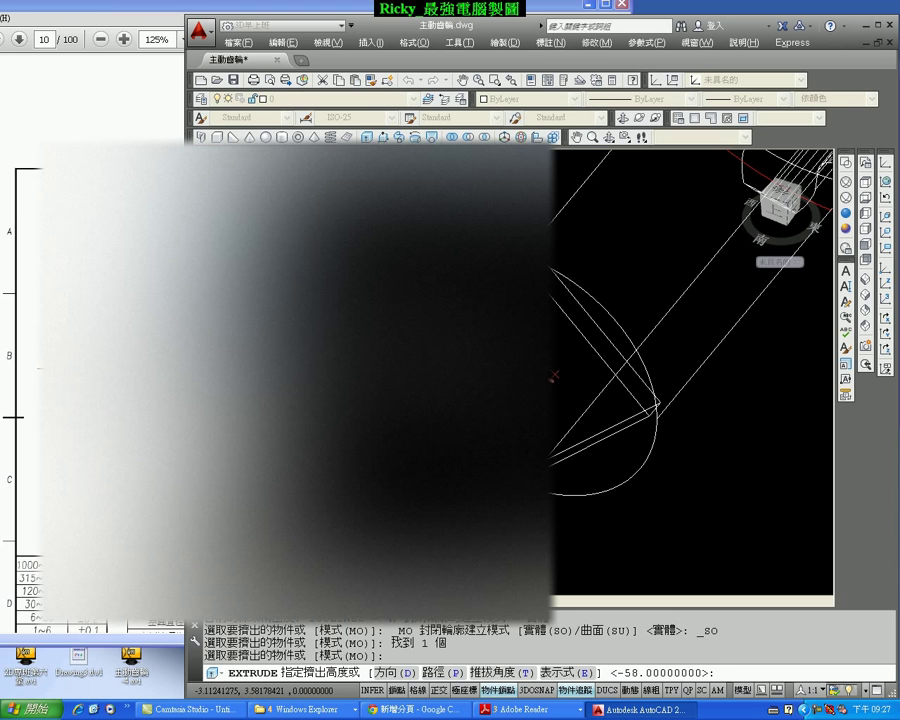
{"action": "type", "text": "15"}
{"action": "key", "text": "Return"}
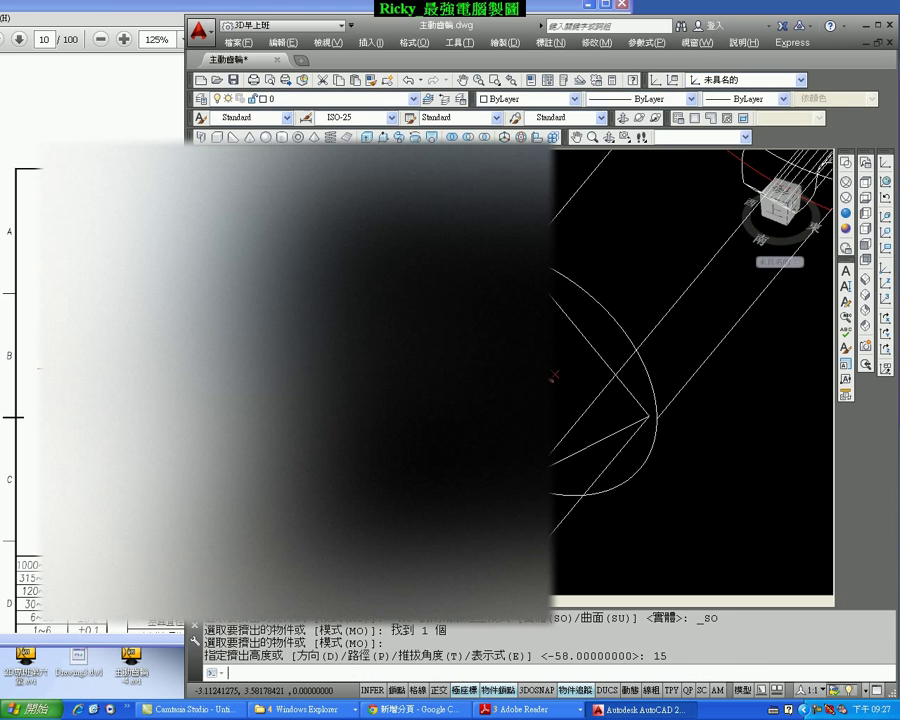
{"action": "middle_click_drag", "start_coordinate": [553, 375], "coordinate": [580, 307], "text": "shift"}
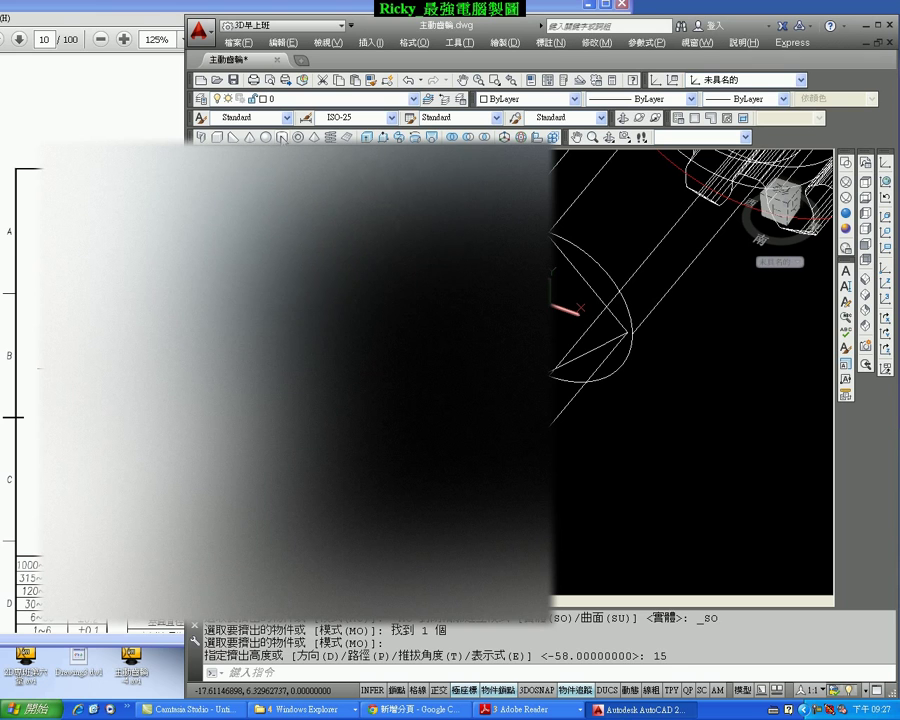
Add a cylinder of diameter 12 and height 15 there, and switch to Realistic shading
{"action": "left_click", "coordinate": [446, 137]}
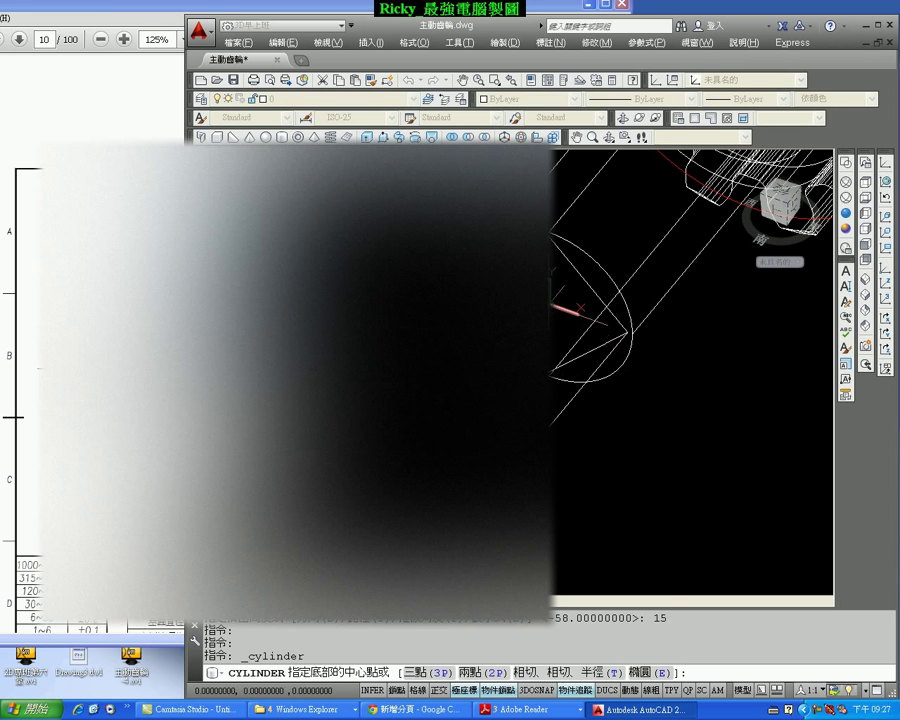
{"action": "left_click", "coordinate": [582, 386]}
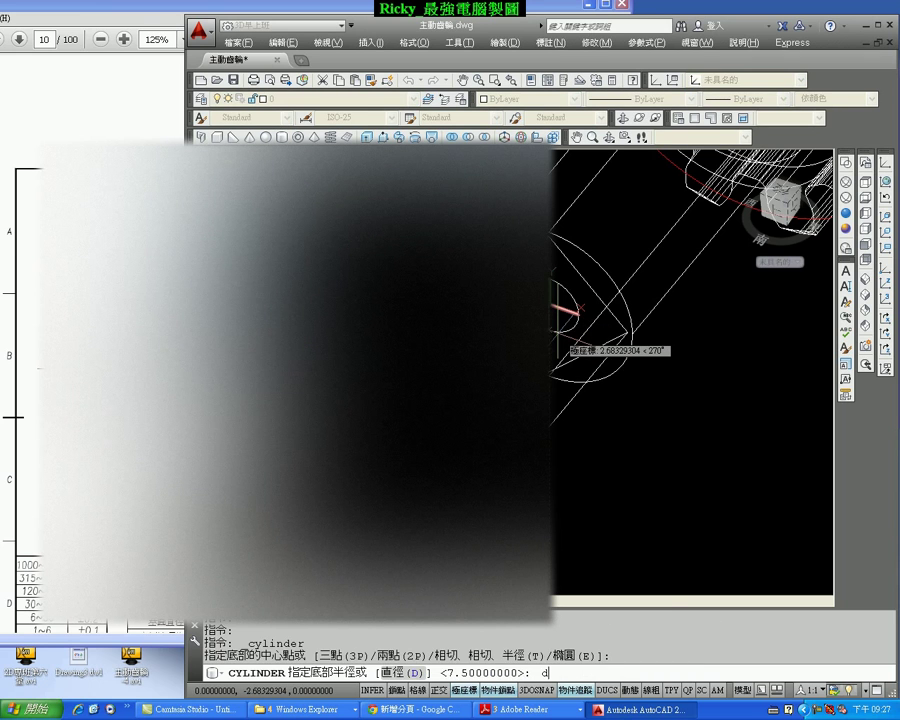
{"action": "type", "text": "d"}
{"action": "key", "text": "Return"}
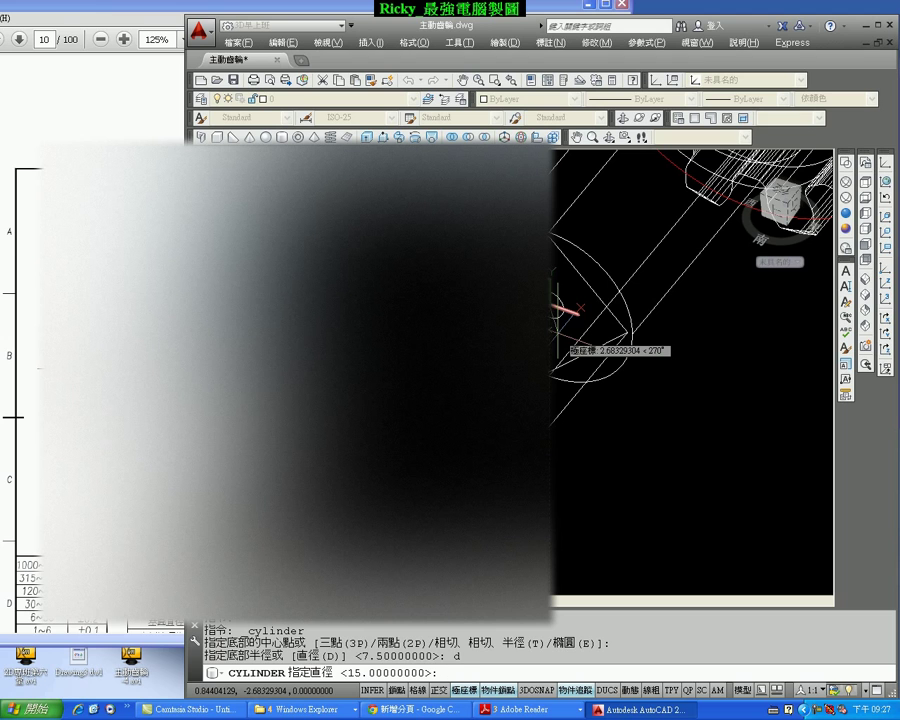
{"action": "type", "text": "12"}
{"action": "key", "text": "Return"}
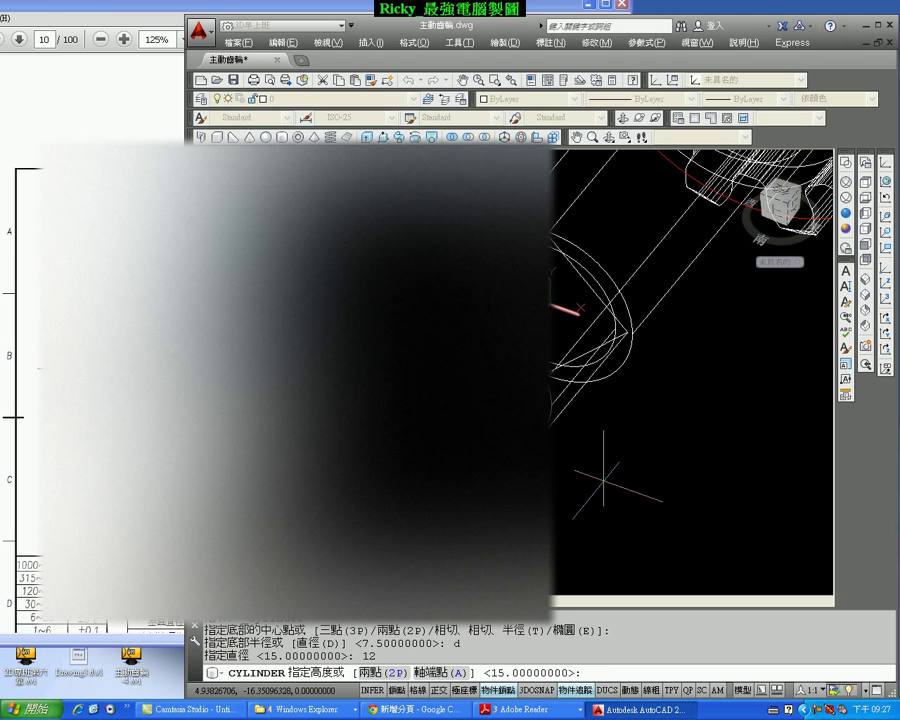
{"action": "type", "text": "15"}
{"action": "key", "text": "Return"}
{"action": "left_click", "coordinate": [597, 155]}
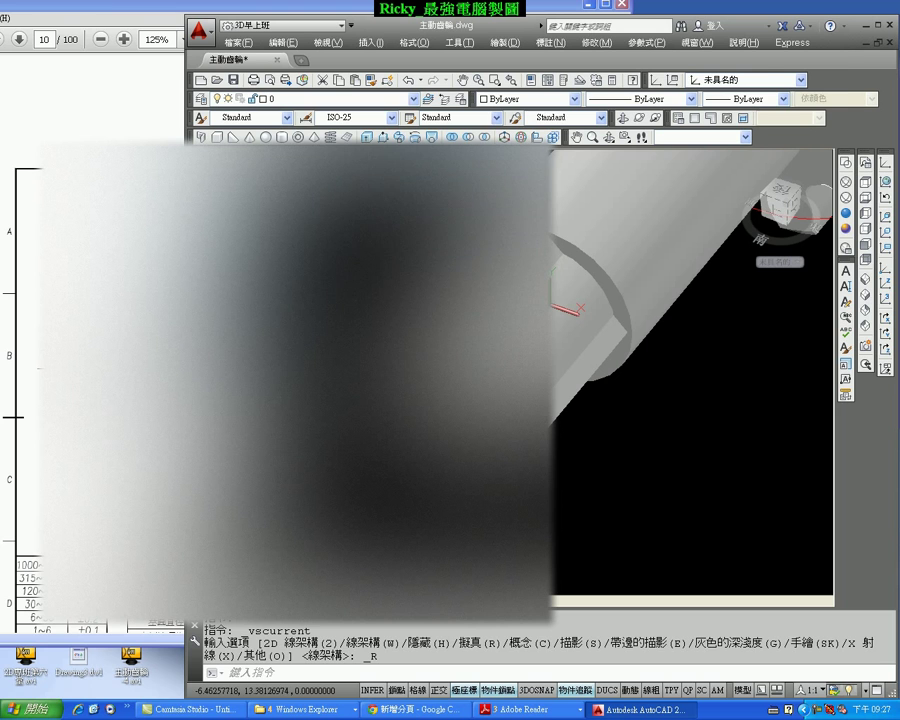
Intersect the cylinder and extruded square to keep their overlap, then orbit and zoom to check it
{"action": "left_click", "coordinate": [483, 138]}
{"action": "left_click", "coordinate": [442, 356]}
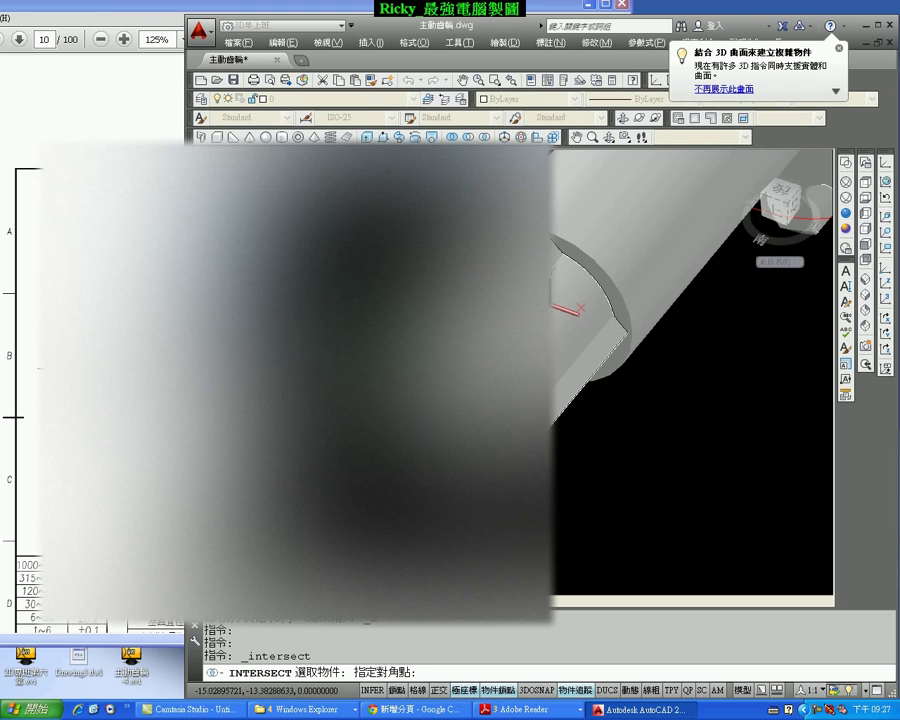
{"action": "left_click", "coordinate": [221, 200]}
{"action": "key", "text": "Return"}
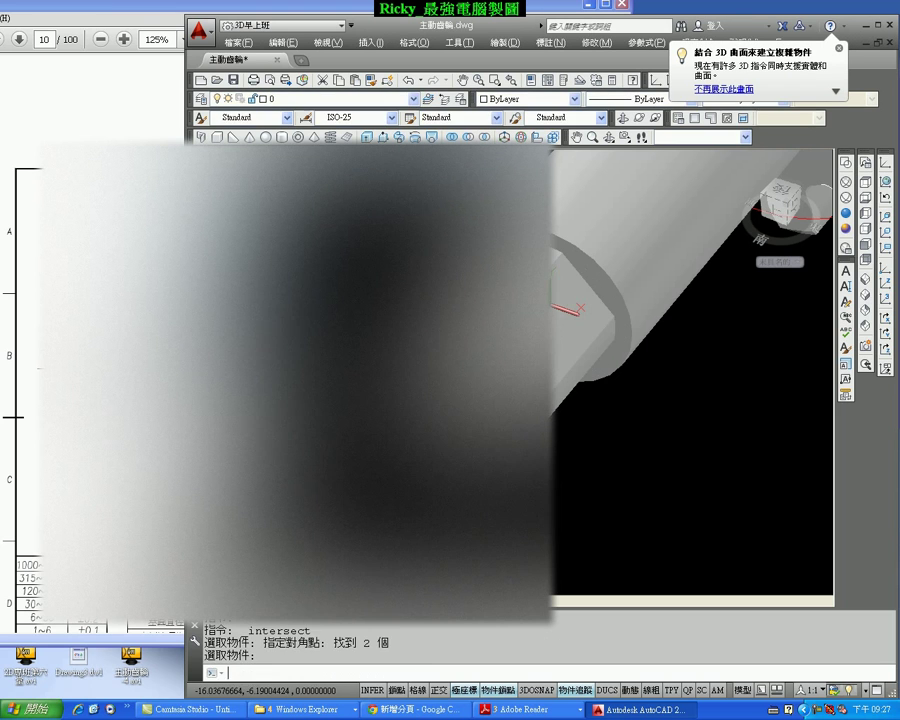
{"action": "middle_click_drag", "start_coordinate": [557, 486], "coordinate": [592, 436], "text": "shift"}
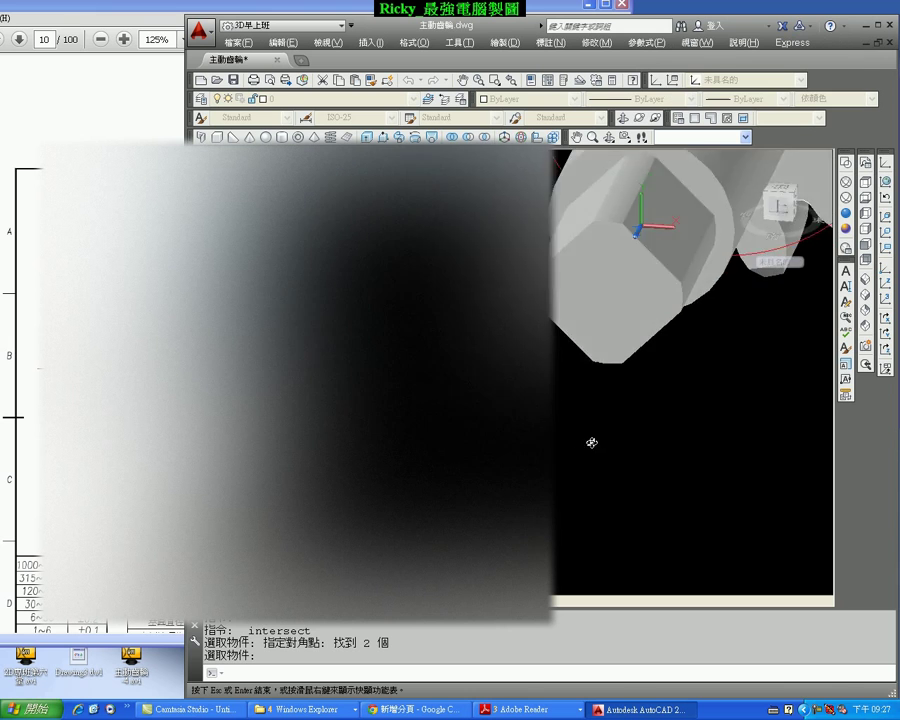
{"action": "key", "text": "Return"}
{"action": "scroll", "coordinate": [565, 470], "scroll_direction": "down", "scroll_amount": 2}
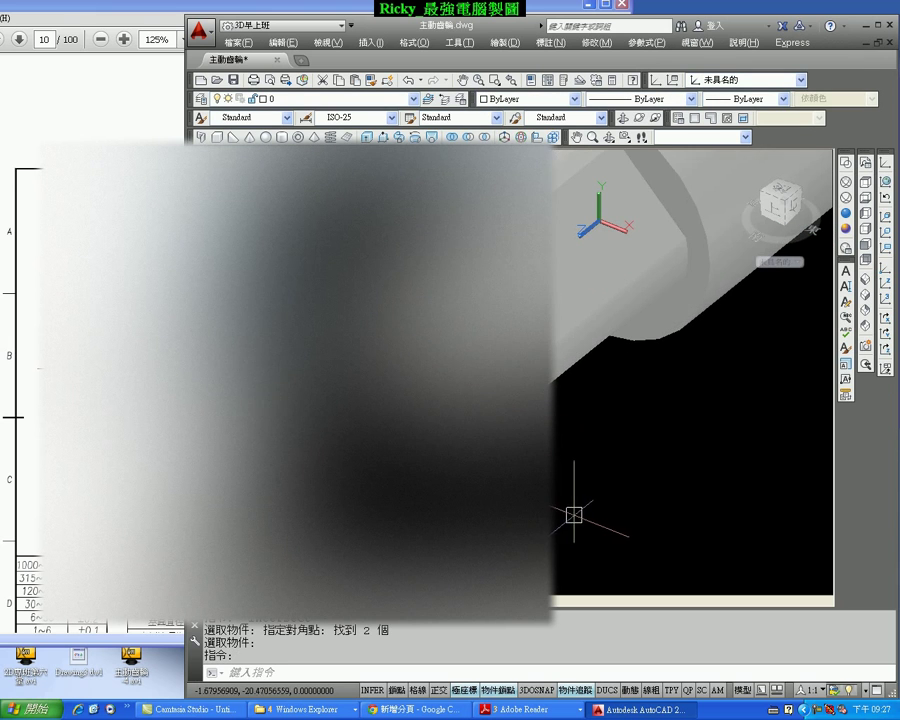
{"action": "scroll", "coordinate": [582, 443], "scroll_direction": "down", "scroll_amount": 2}
{"action": "middle_click_drag", "start_coordinate": [582, 443], "coordinate": [606, 438], "text": "shift"}
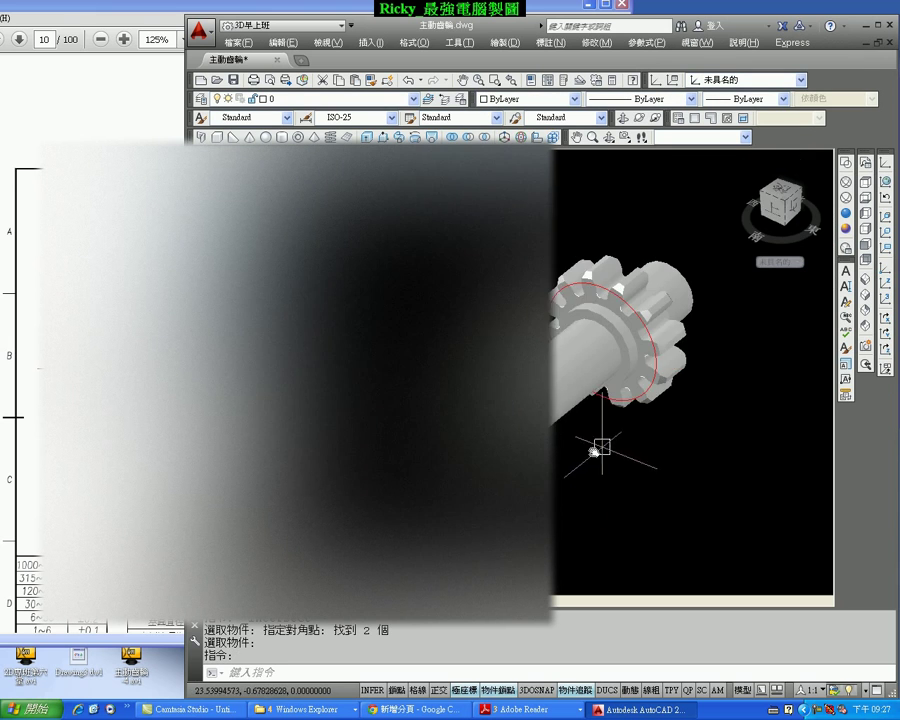
{"action": "scroll", "coordinate": [560, 461], "scroll_direction": "up", "scroll_amount": 2}
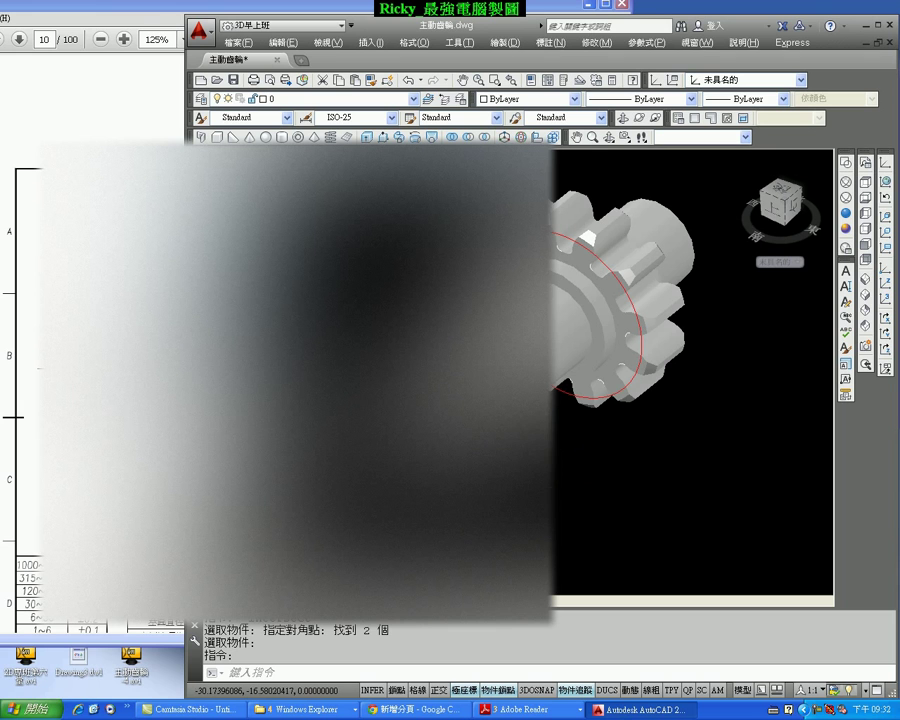
{"action": "key", "text": "alt+Tab"}
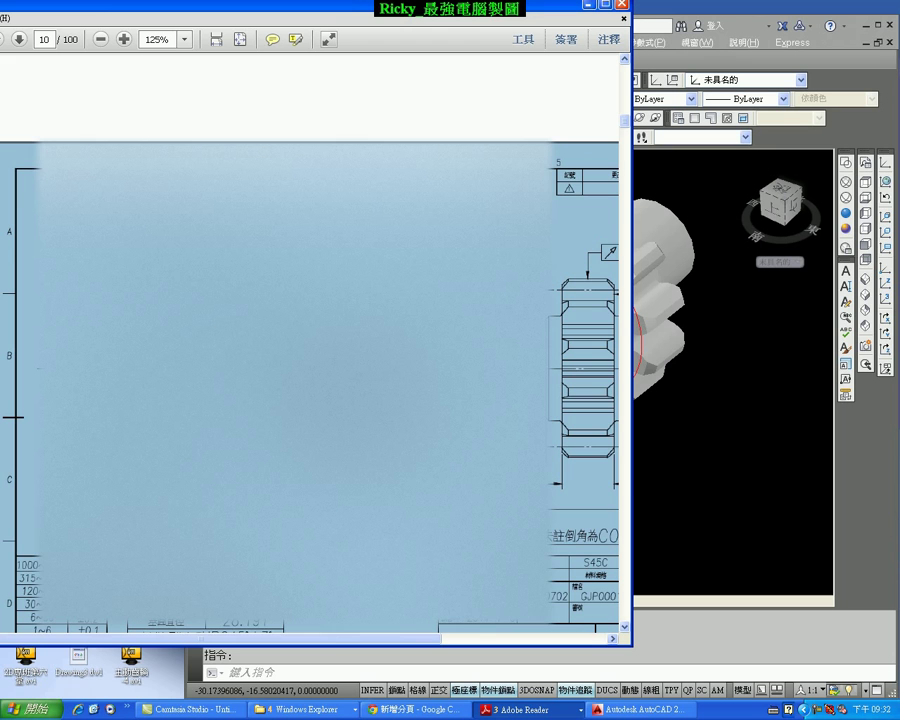
Bring the AutoCAD gear-shaft model back in front of Adobe Reader
{"action": "left_click", "coordinate": [648, 476]}
{"action": "type", "text": "intersect"}
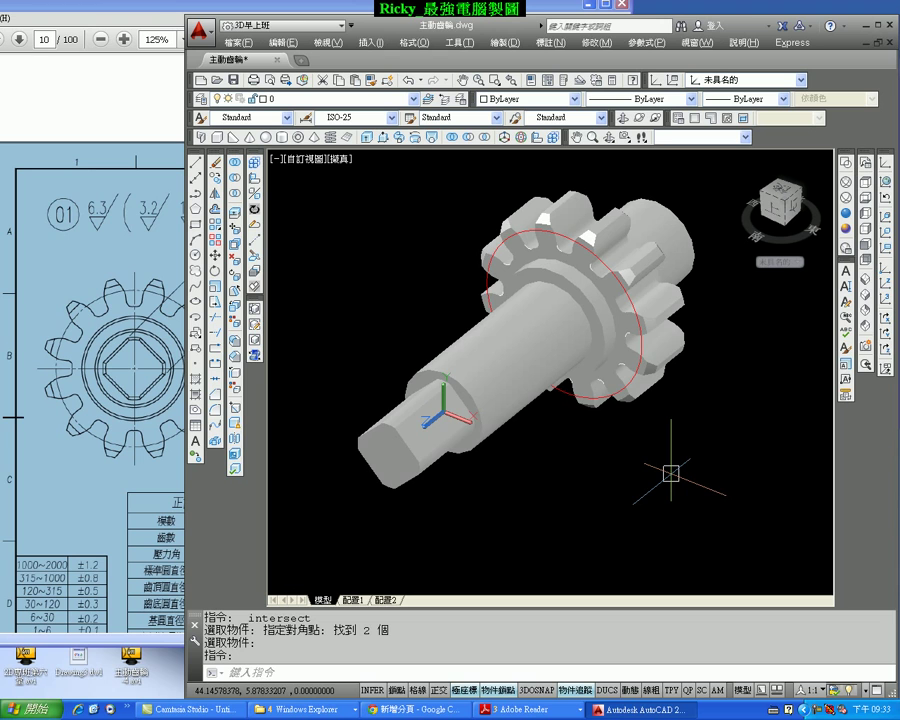
Start CHAMFEREDGE and set both chamfer distances to 0.5
{"action": "left_click", "coordinate": [373, 285]}
{"action": "middle_click_drag", "start_coordinate": [363, 227], "coordinate": [394, 252]}
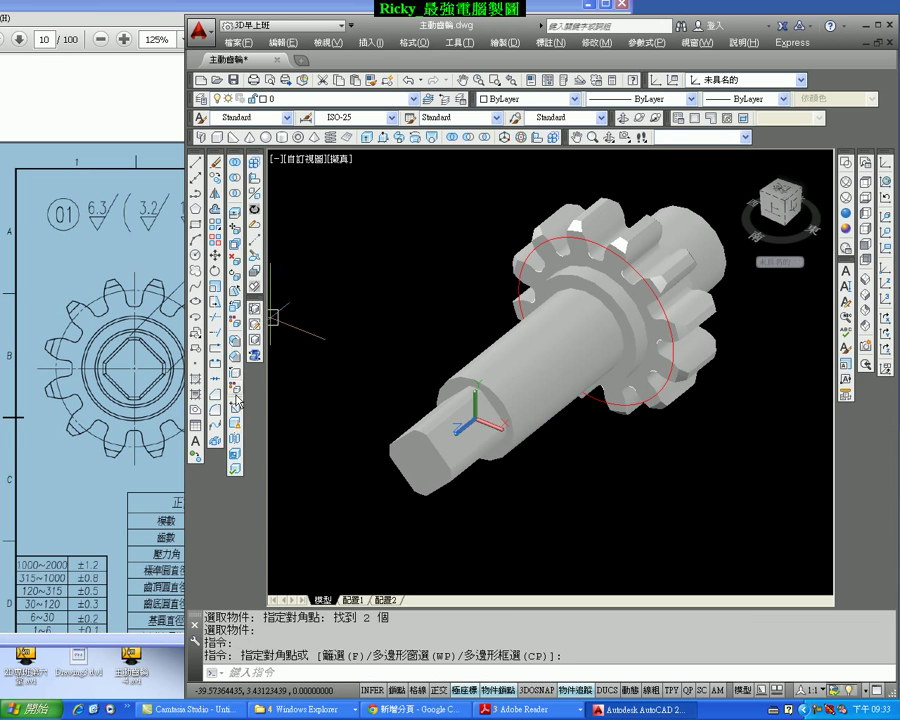
{"action": "left_click", "coordinate": [235, 357]}
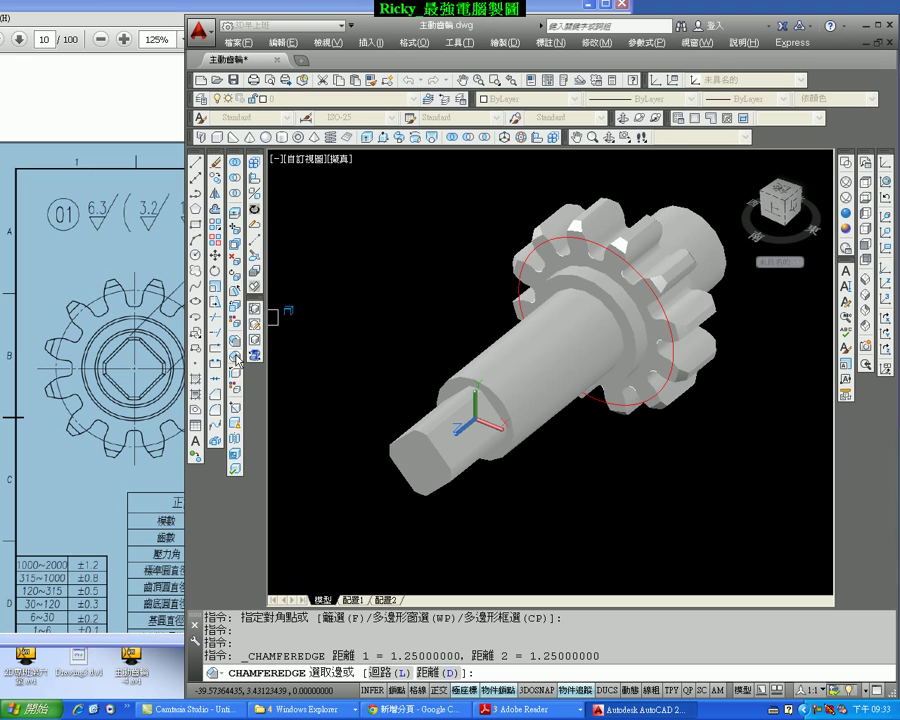
{"action": "type", "text": "0."}
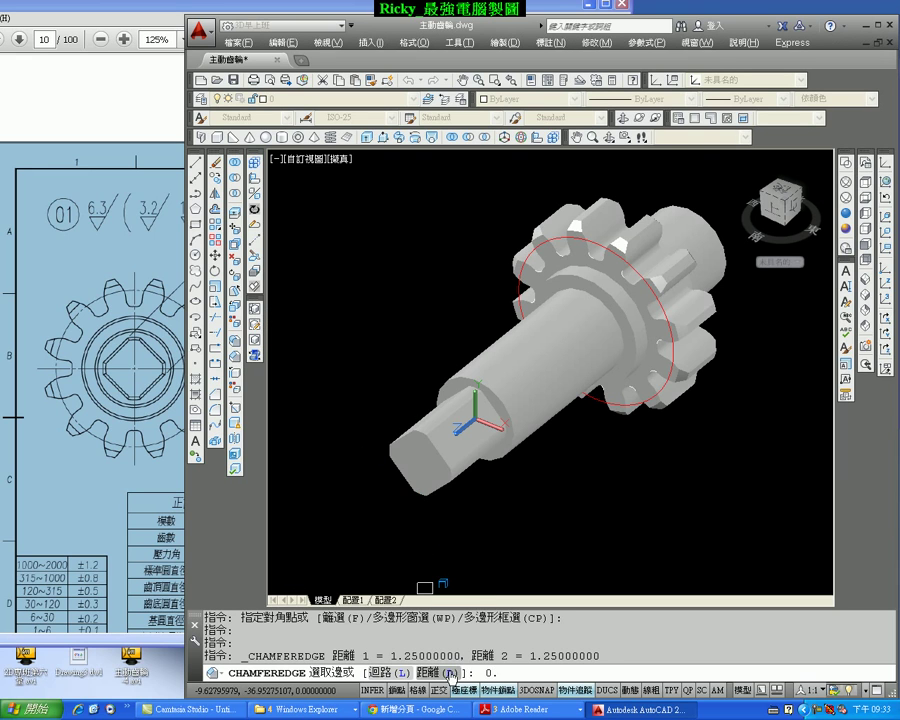
{"action": "left_click", "coordinate": [450, 674]}
{"action": "type", "text": "0.5"}
{"action": "key", "text": "Return"}
{"action": "type", "text": "0.5"}
{"action": "key", "text": "Return"}
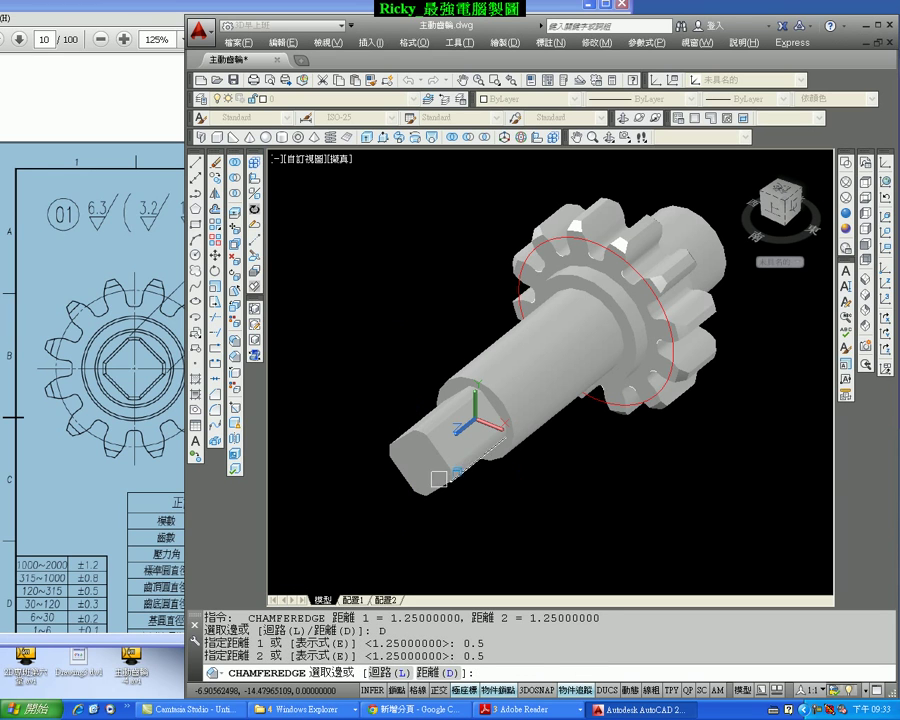
Select four edges of the square shaft end face for chamfering
{"action": "scroll", "coordinate": [448, 478], "scroll_direction": "up", "scroll_amount": 3}
{"action": "left_click", "coordinate": [431, 412]}
{"action": "scroll", "coordinate": [398, 383], "scroll_direction": "up", "scroll_amount": 2}
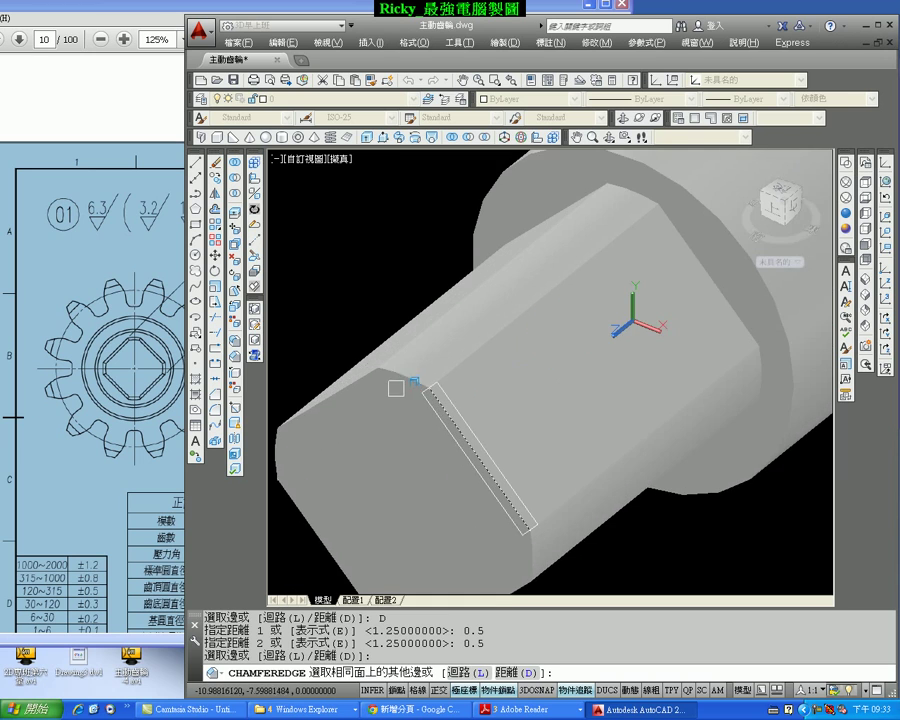
{"action": "scroll", "coordinate": [494, 316], "scroll_direction": "up", "scroll_amount": 2}
{"action": "left_click", "coordinate": [440, 302]}
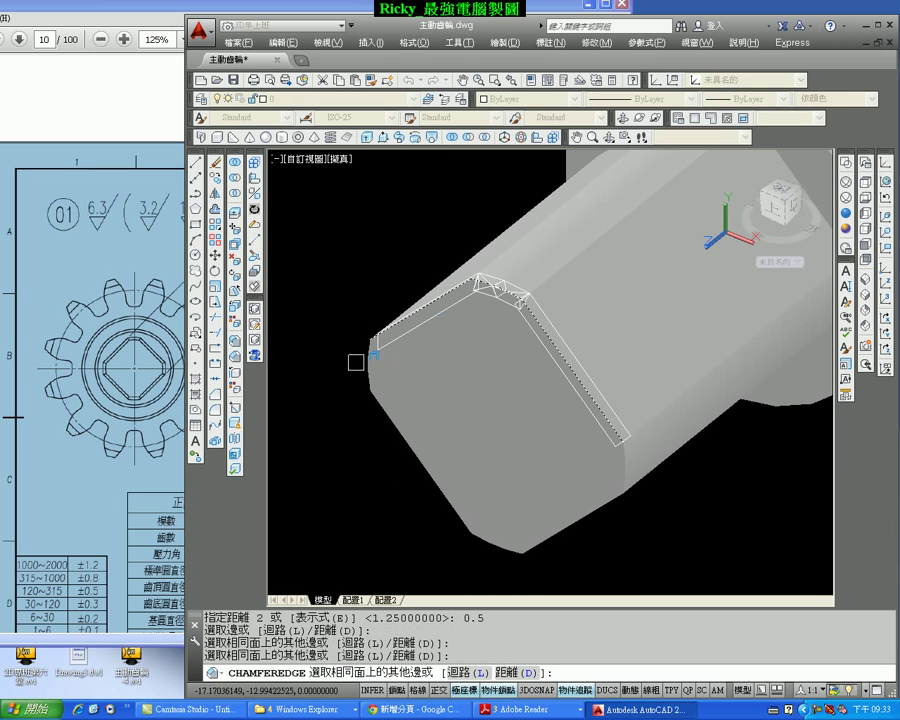
{"action": "left_click", "coordinate": [372, 372]}
{"action": "left_click", "coordinate": [403, 462]}
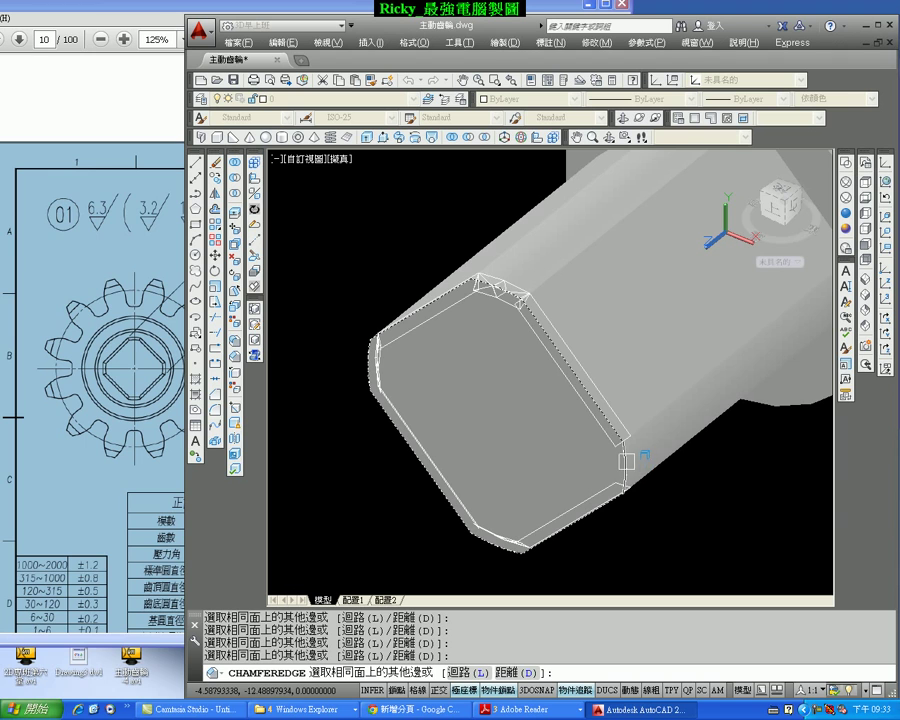
Add the shaft shoulder edge, then cancel the chamfer after the multiple-bodies error
{"action": "scroll", "coordinate": [549, 344], "scroll_direction": "down", "scroll_amount": 3}
{"action": "scroll", "coordinate": [549, 344], "scroll_direction": "up", "scroll_amount": 1}
{"action": "scroll", "coordinate": [555, 346], "scroll_direction": "up", "scroll_amount": 1}
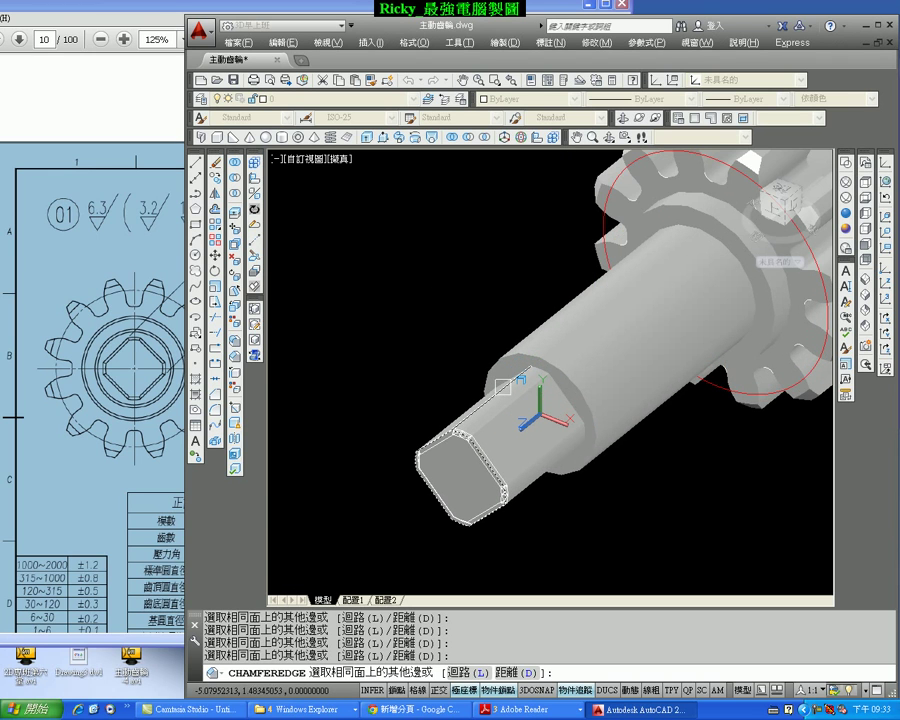
{"action": "scroll", "coordinate": [563, 348], "scroll_direction": "up", "scroll_amount": 3}
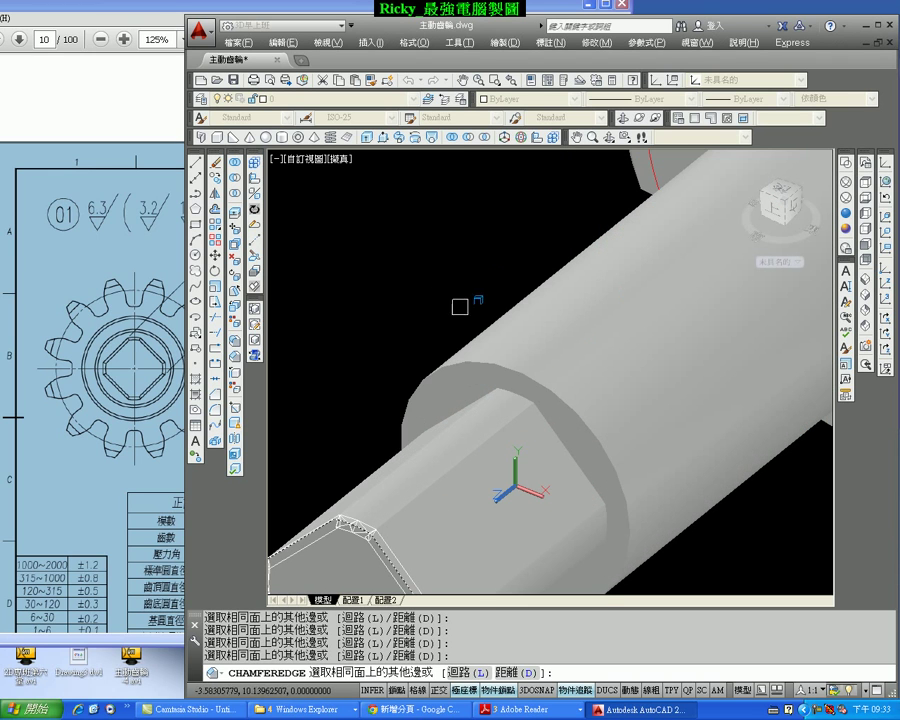
{"action": "left_click", "coordinate": [464, 362]}
{"action": "scroll", "coordinate": [455, 335], "scroll_direction": "down", "scroll_amount": 3}
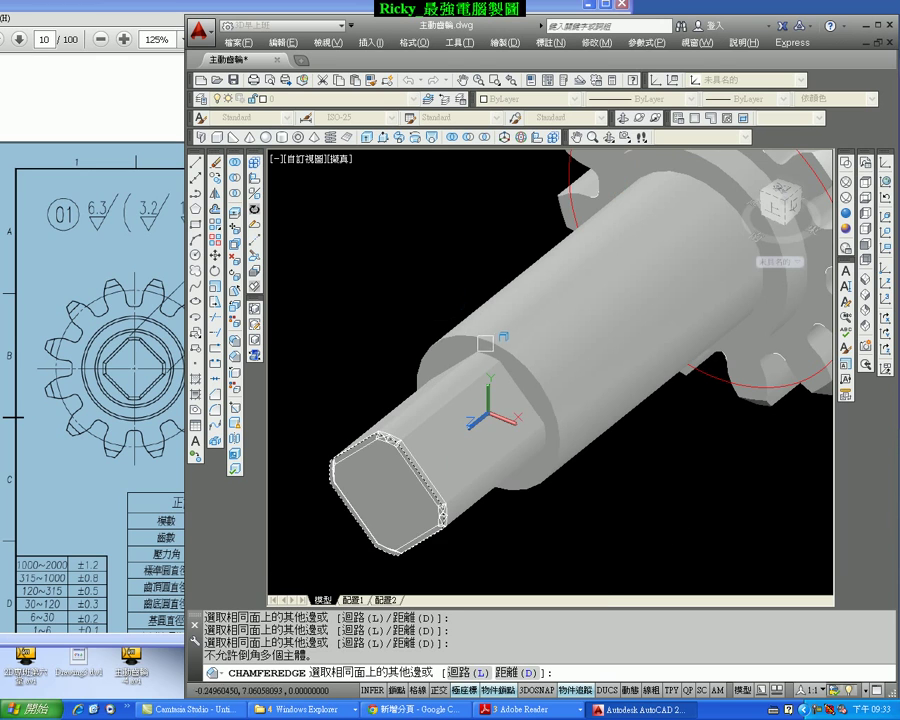
{"action": "key", "text": "Return"}
{"action": "key", "text": "Return"}
{"action": "key", "text": "Return"}
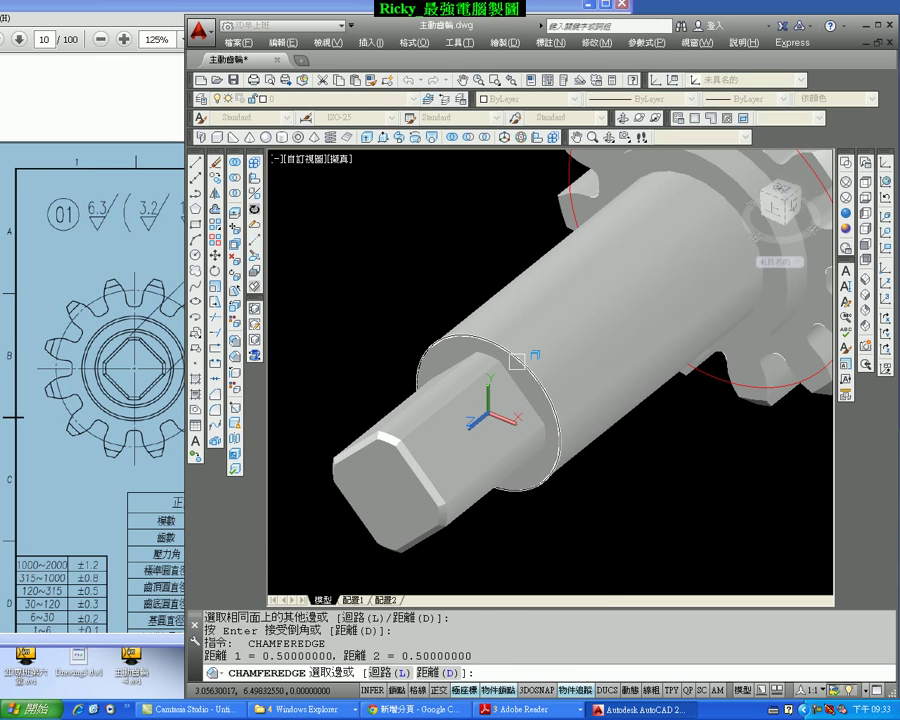
{"action": "key", "text": "Escape"}
{"action": "scroll", "coordinate": [470, 320], "scroll_direction": "down", "scroll_amount": 2}
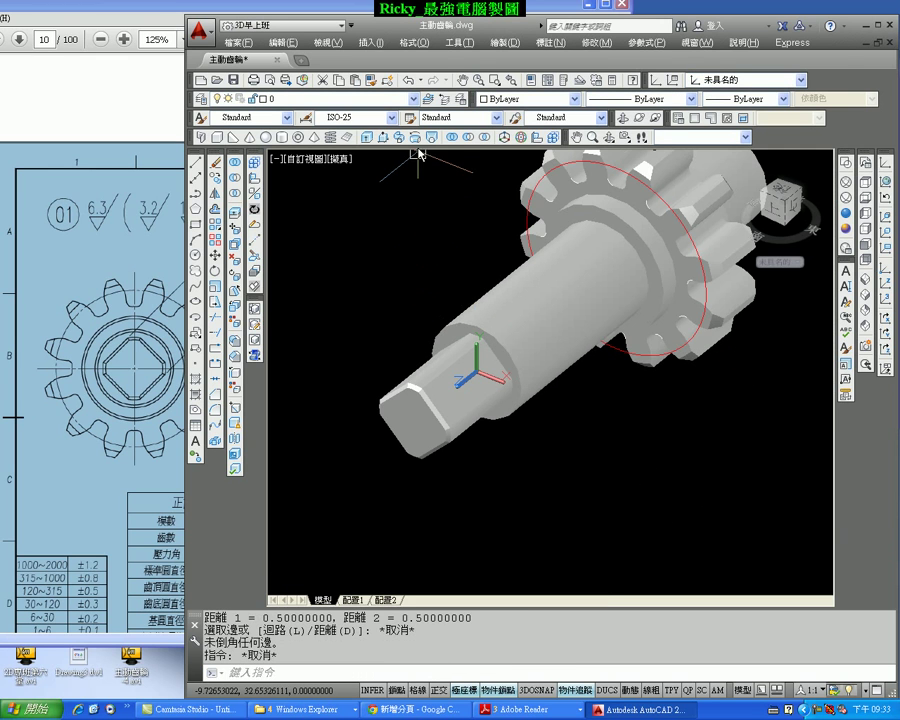
Union all five gear and shaft solids into a single solid
{"action": "left_click", "coordinate": [458, 138]}
{"action": "left_click", "coordinate": [472, 442]}
{"action": "left_click", "coordinate": [372, 305]}
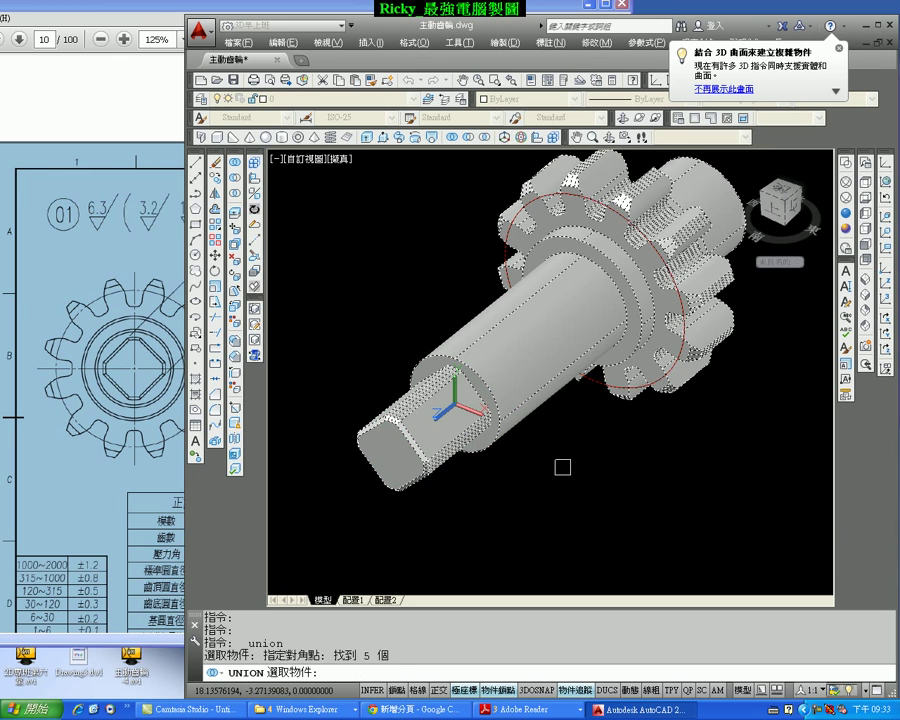
{"action": "key", "text": "Return"}
Chamfer the shaft-end edge using the 0.5 by 0.5 distances
{"action": "left_click", "coordinate": [255, 324]}
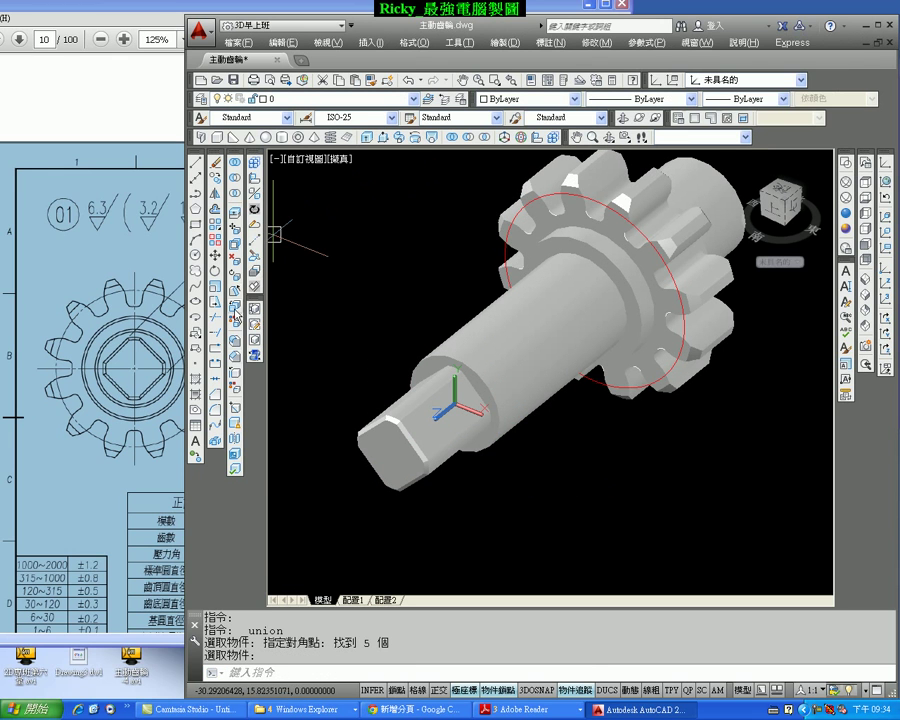
{"action": "left_click", "coordinate": [421, 357]}
{"action": "scroll", "coordinate": [440, 340], "scroll_direction": "up", "scroll_amount": 1}
{"action": "scroll", "coordinate": [491, 293], "scroll_direction": "up", "scroll_amount": 1}
{"action": "key", "text": "Return"}
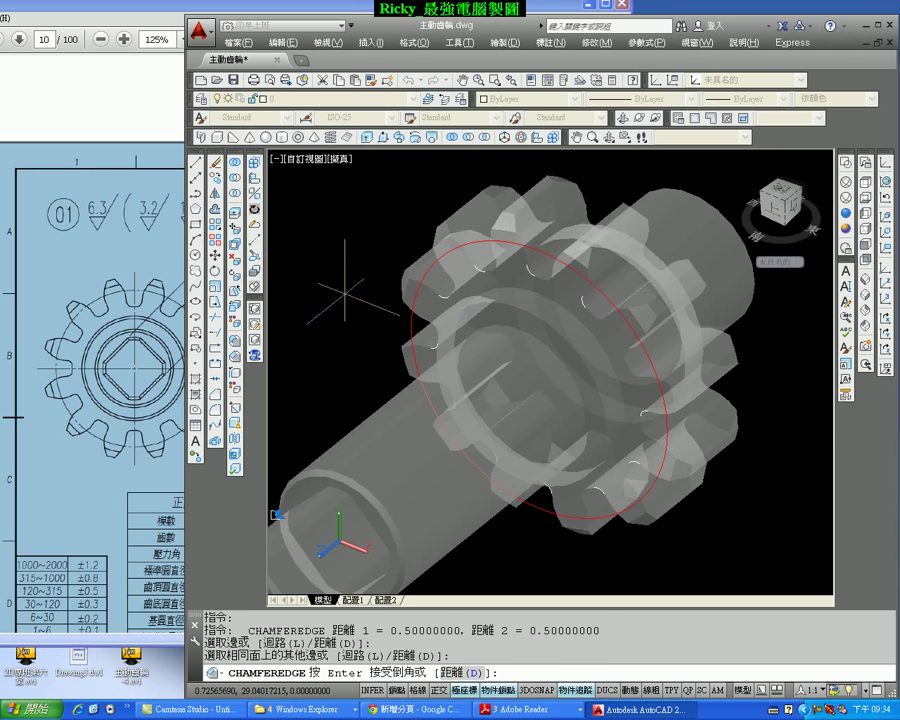
{"action": "key", "text": "Return"}
{"action": "key", "text": "Return"}
Chamfer the gear hub ring edges and the shaft's circular end edge at 0.5
{"action": "left_click", "coordinate": [516, 305]}
{"action": "key", "text": "Return"}
{"action": "key", "text": "Return"}
{"action": "middle_click_drag", "start_coordinate": [771, 293], "coordinate": [678, 358], "text": "shift"}
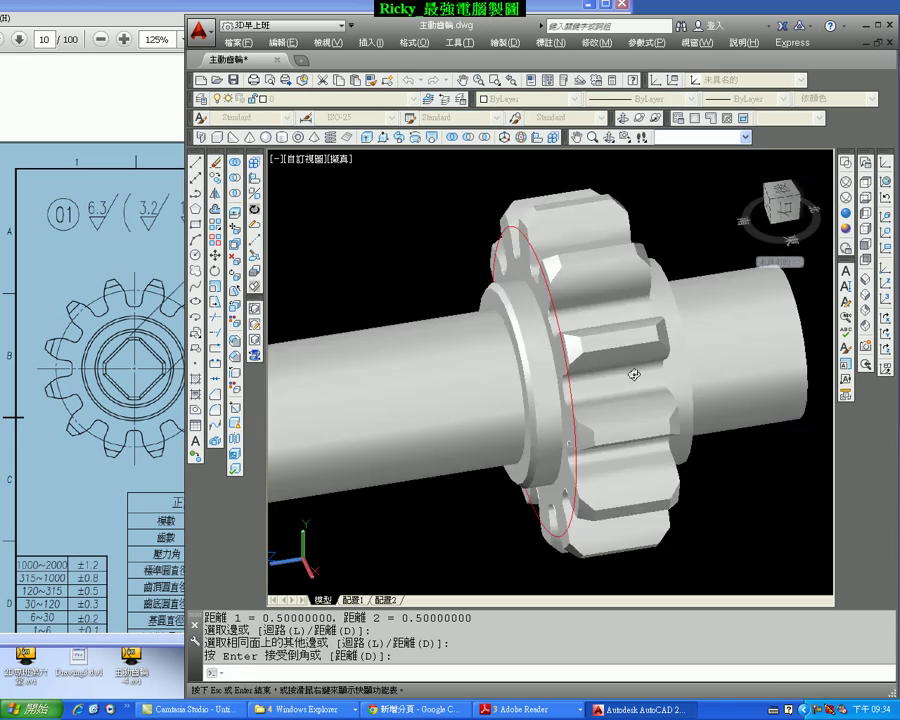
{"action": "key", "text": "Return"}
{"action": "left_click", "coordinate": [653, 348]}
{"action": "key", "text": "Return"}
{"action": "key", "text": "Return"}
{"action": "key", "text": "Return"}
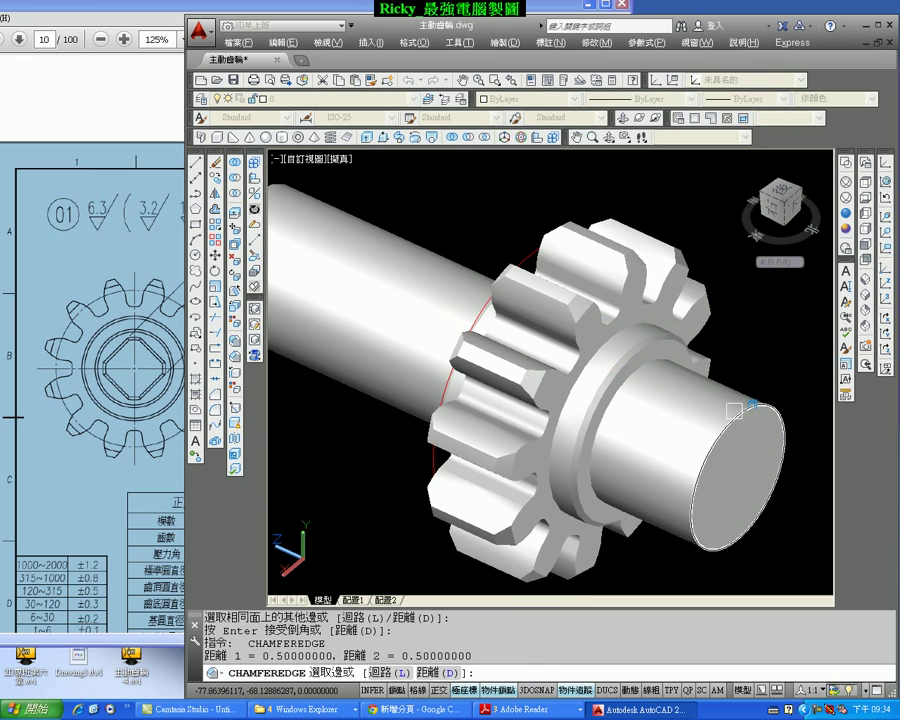
{"action": "left_click", "coordinate": [783, 438]}
{"action": "key", "text": "Return"}
{"action": "key", "text": "Return"}
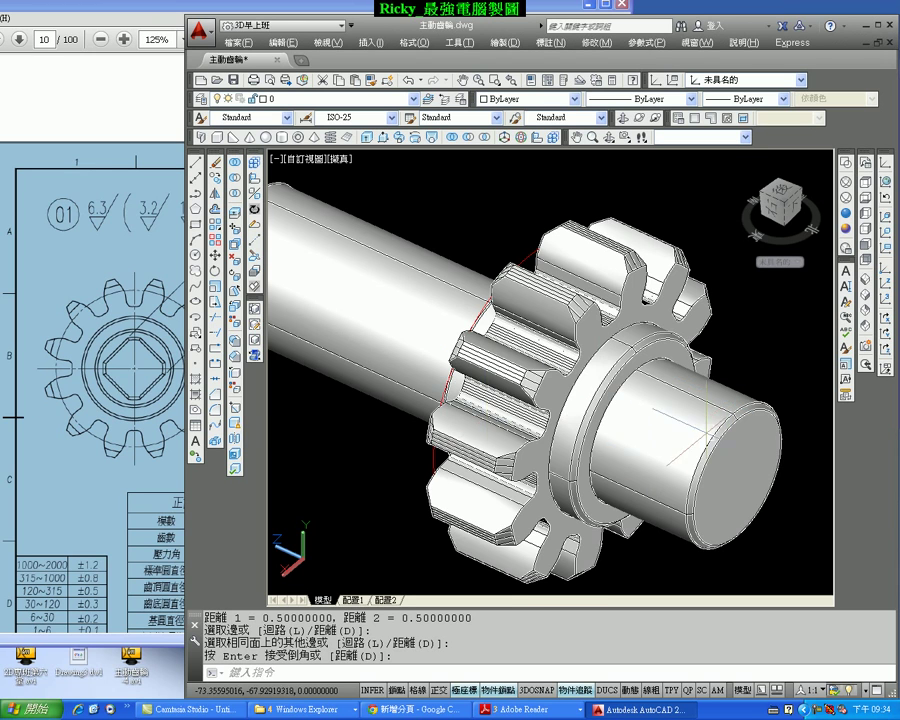
{"action": "scroll", "coordinate": [710, 440], "scroll_direction": "up", "scroll_amount": 5}
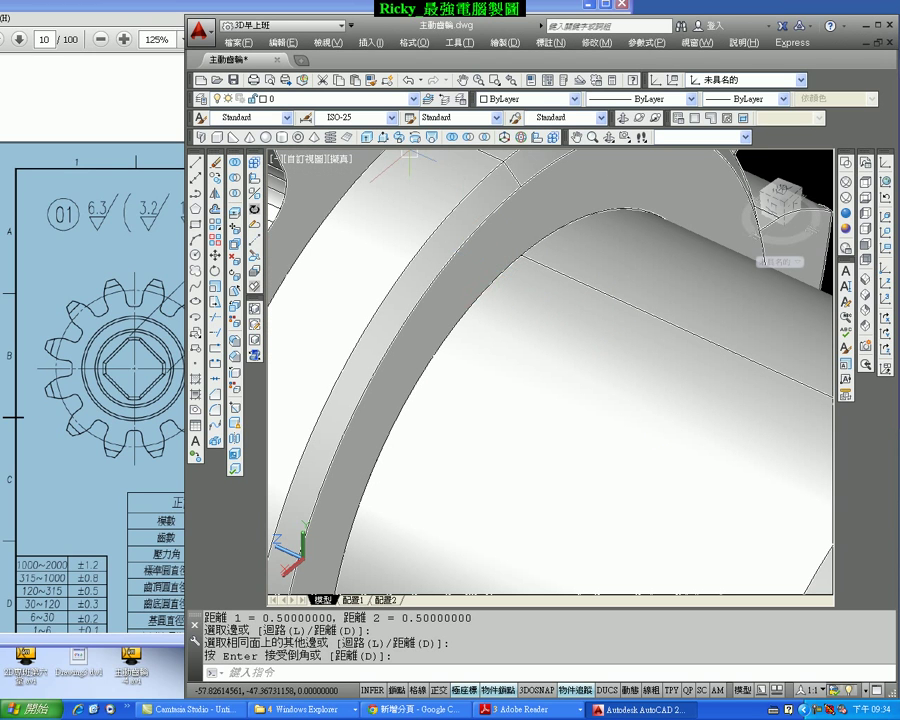
Start FILLETEDGE and set the fillet radius to 0.5
{"action": "left_click", "coordinate": [234, 345]}
{"action": "type", "text": "R"}
{"action": "key", "text": "Return"}
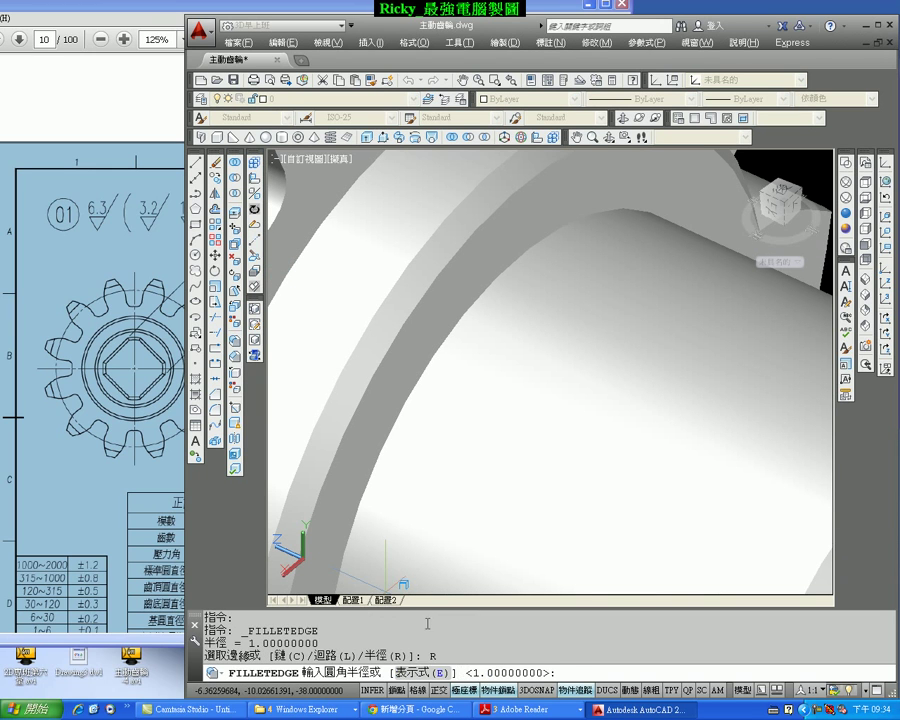
{"action": "type", "text": "0."}
{"action": "key", "text": "Return"}
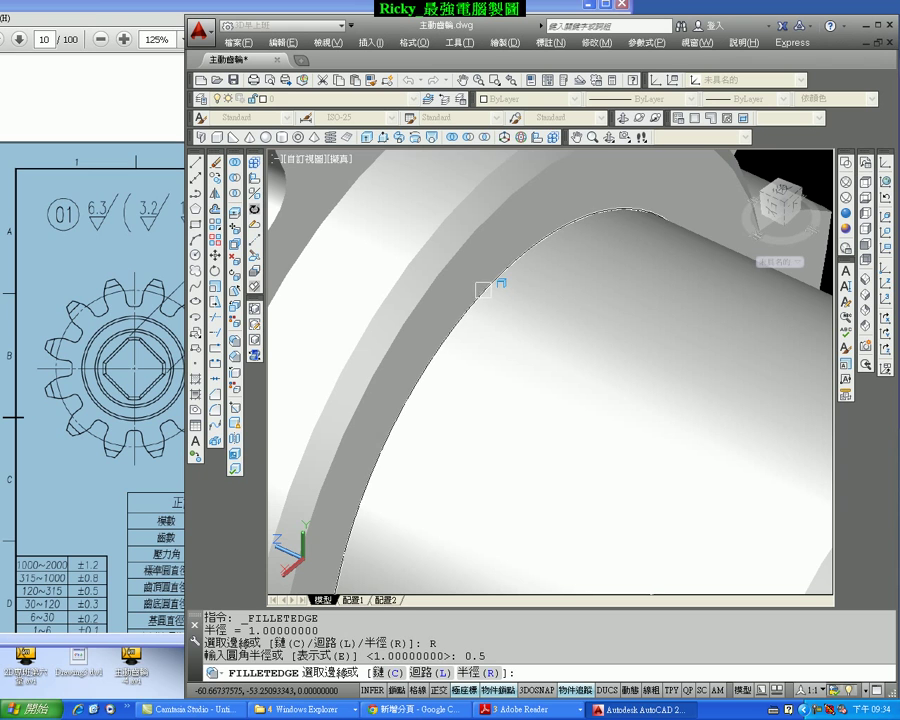
Pick the hub arc edges and the edge near the gear rim to round
{"action": "left_click", "coordinate": [616, 320]}
{"action": "scroll", "coordinate": [557, 277], "scroll_direction": "down", "scroll_amount": 4}
{"action": "left_click", "coordinate": [528, 254]}
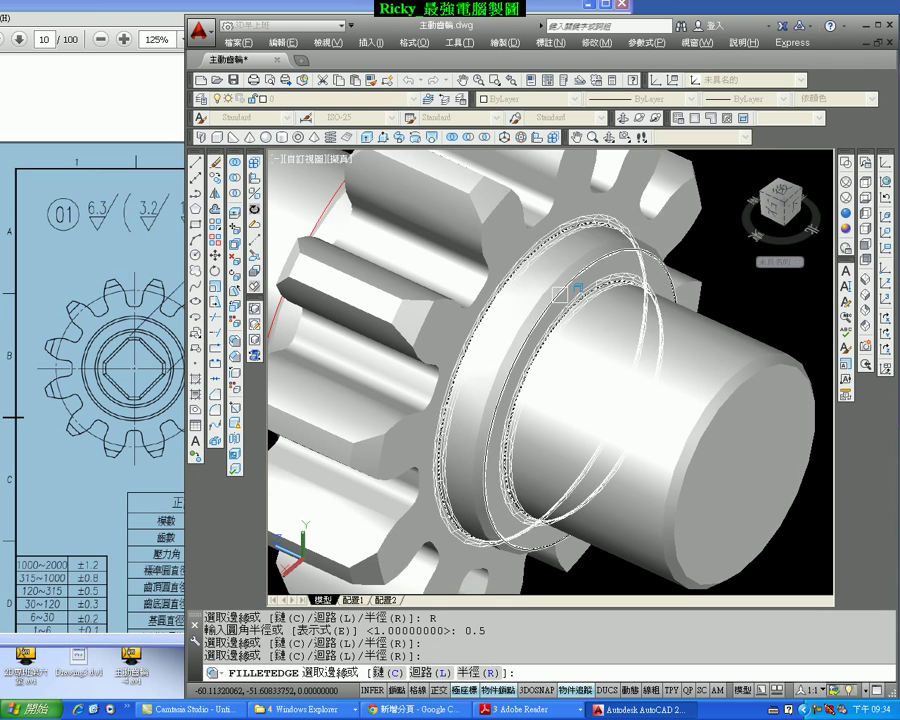
{"action": "mouse_move", "coordinate": [528, 254]}
{"action": "middle_mouse_down", "text": "shift"}
{"action": "mouse_move", "coordinate": [578, 297]}
{"action": "mouse_move", "coordinate": [686, 321]}
{"action": "middle_mouse_up", "text": "shift"}
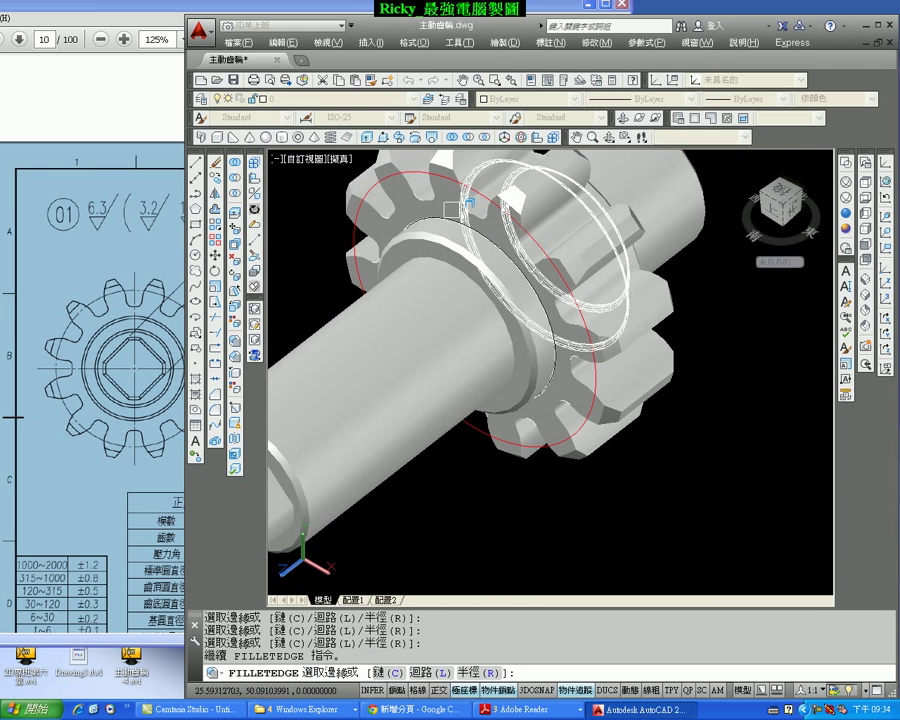
{"action": "scroll", "coordinate": [425, 238], "scroll_direction": "up", "scroll_amount": 3}
{"action": "scroll", "coordinate": [425, 238], "scroll_direction": "up", "scroll_amount": 2}
{"action": "left_click", "coordinate": [411, 312]}
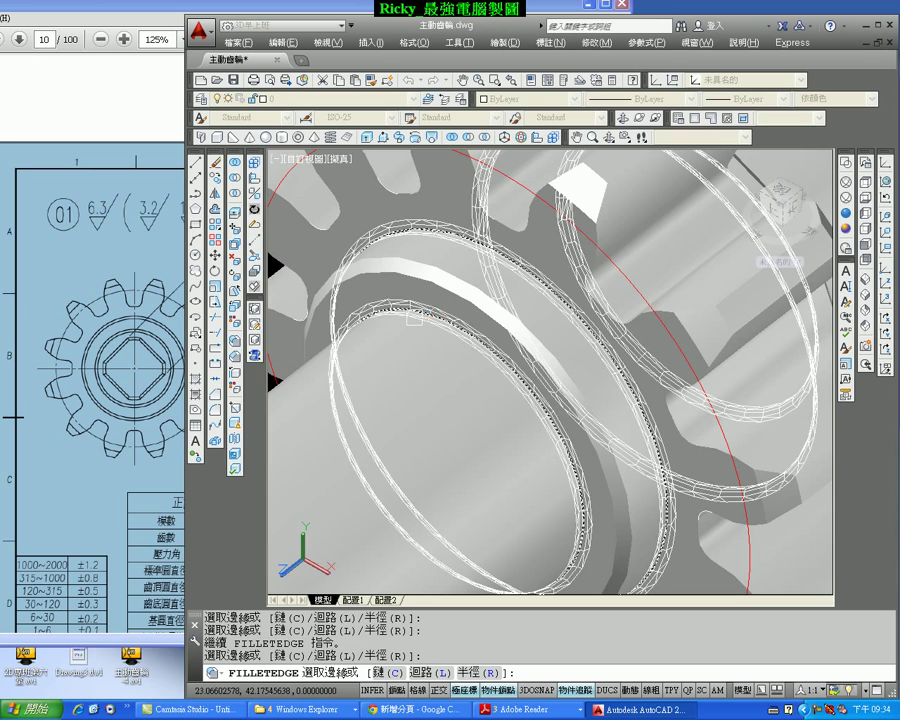
{"action": "scroll", "coordinate": [411, 312], "scroll_direction": "down", "scroll_amount": 4}
Finish the edge selection and accept the 0.5-radius fillets on the four edges
{"action": "key", "text": "Return"}
{"action": "mouse_move", "coordinate": [516, 394]}
{"action": "middle_mouse_down", "text": "shift"}
{"action": "mouse_move", "coordinate": [458, 424]}
{"action": "mouse_move", "coordinate": [426, 366]}
{"action": "middle_mouse_up", "text": "shift"}
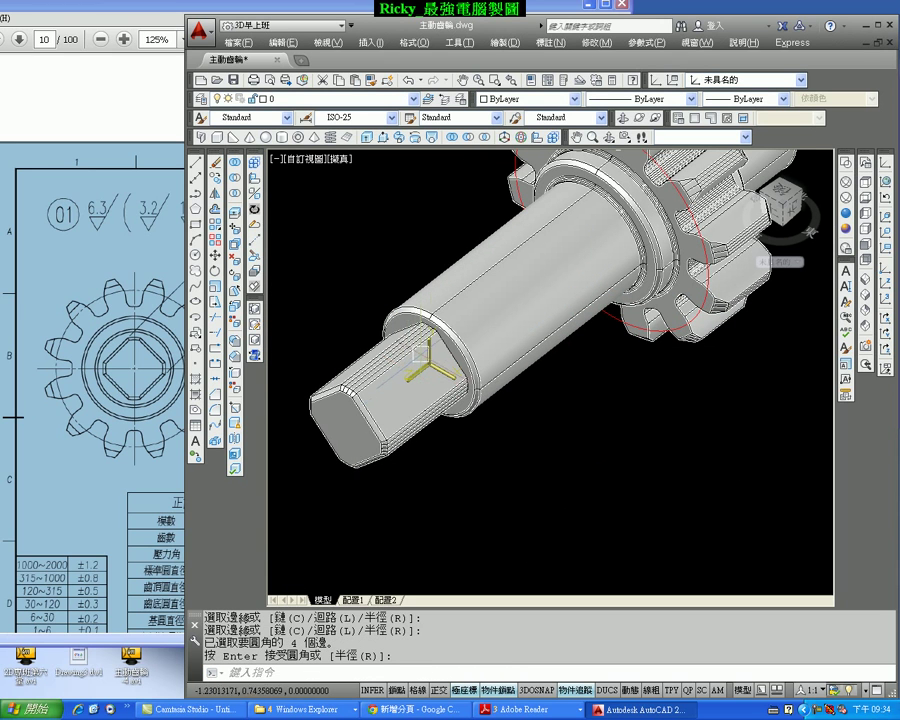
{"action": "scroll", "coordinate": [500, 362], "scroll_direction": "down", "scroll_amount": 3}
{"action": "mouse_move", "coordinate": [607, 376]}
{"action": "middle_mouse_down", "text": "shift"}
{"action": "mouse_move", "coordinate": [458, 332]}
{"action": "mouse_move", "coordinate": [572, 364]}
{"action": "middle_mouse_up", "text": "shift"}
{"action": "key", "text": "Return"}
{"action": "scroll", "coordinate": [572, 364], "scroll_direction": "up", "scroll_amount": 3}
{"action": "scroll", "coordinate": [640, 358], "scroll_direction": "up", "scroll_amount": 2}
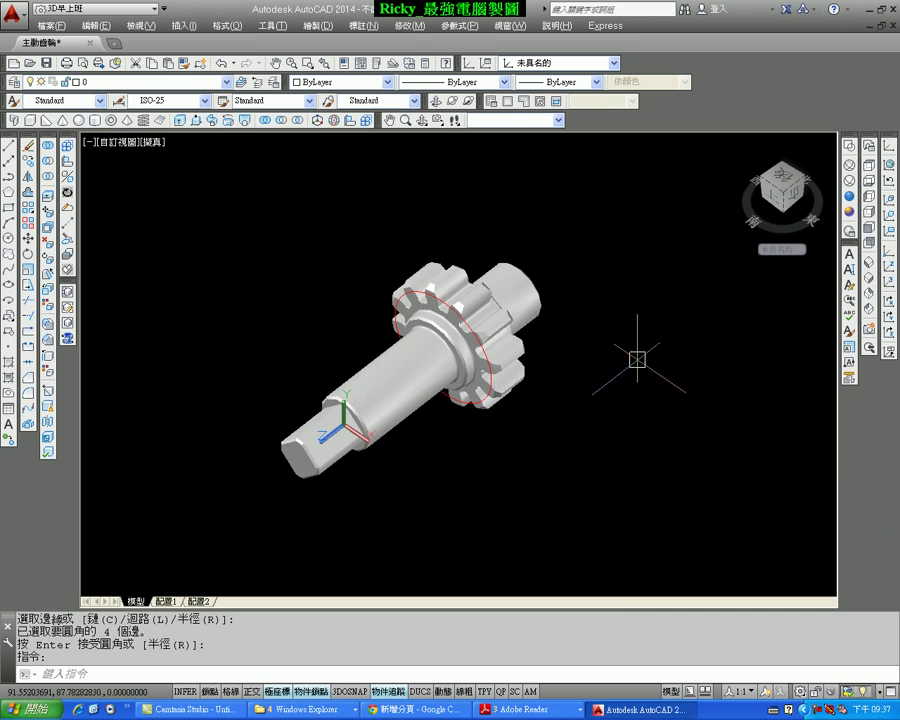
Reset the UCS to World, then open the View menu's render commands
{"action": "mouse_move", "coordinate": [636, 358]}
{"action": "middle_mouse_down", "text": "shift"}
{"action": "mouse_move", "coordinate": [657, 342]}
{"action": "mouse_move", "coordinate": [474, 484]}
{"action": "middle_mouse_up", "text": "shift"}
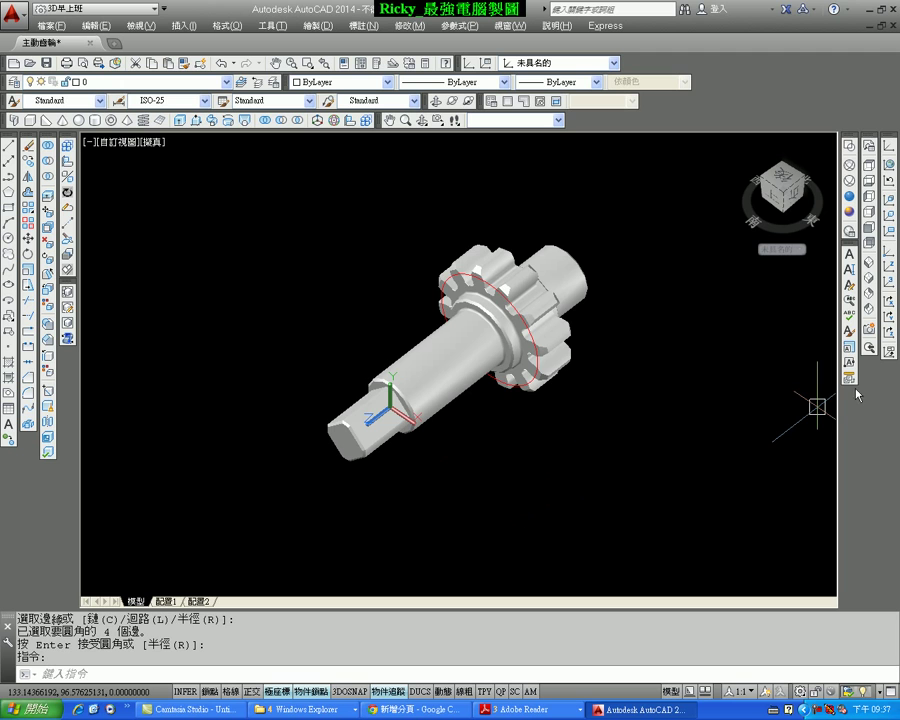
{"action": "left_click", "coordinate": [889, 168]}
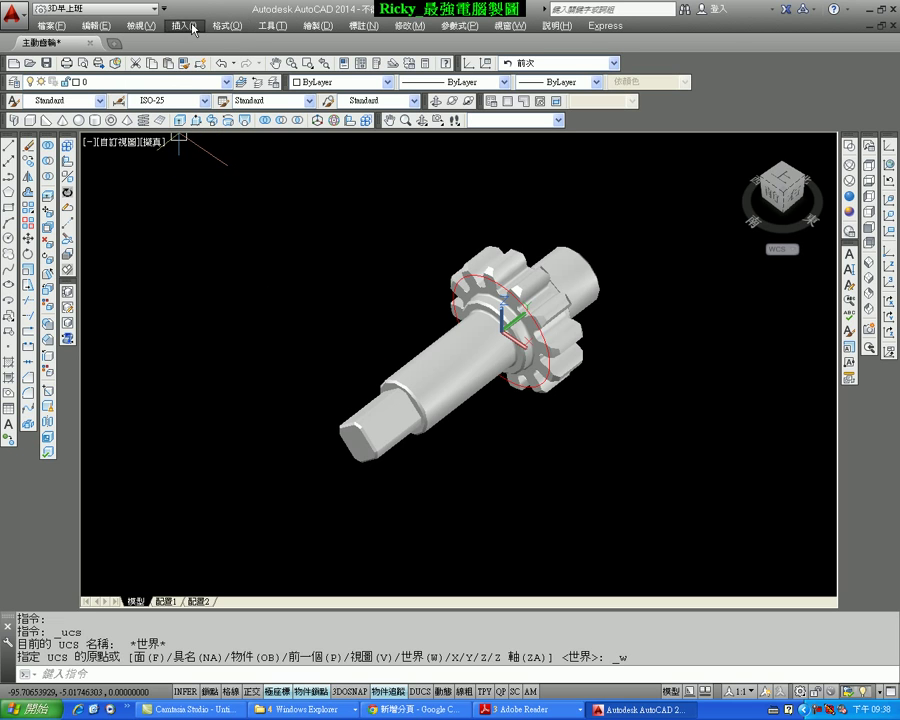
{"action": "left_click", "coordinate": [136, 26]}
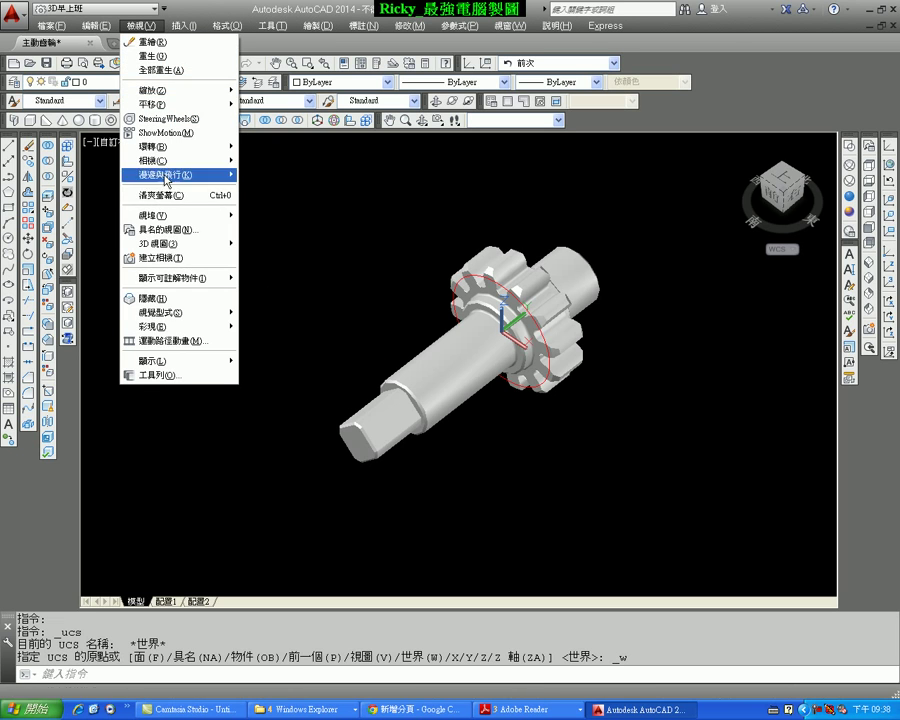
{"action": "mouse_move", "coordinate": [175, 326]}
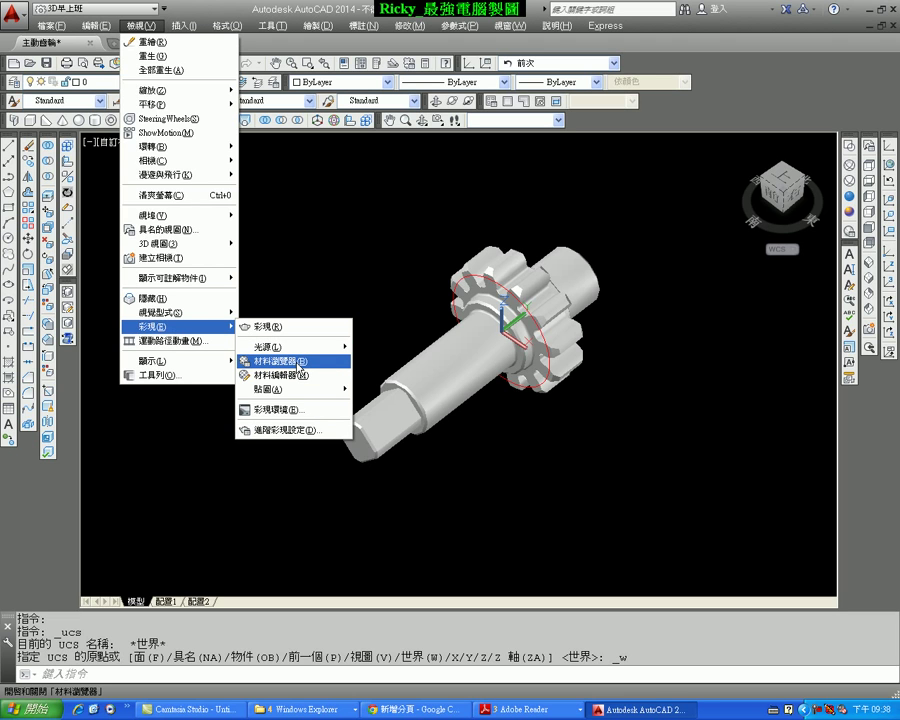
Open the Materials Browser, filter the Autodesk Library to Metal > Steel, and widen the palette
{"action": "left_click", "coordinate": [296, 362]}
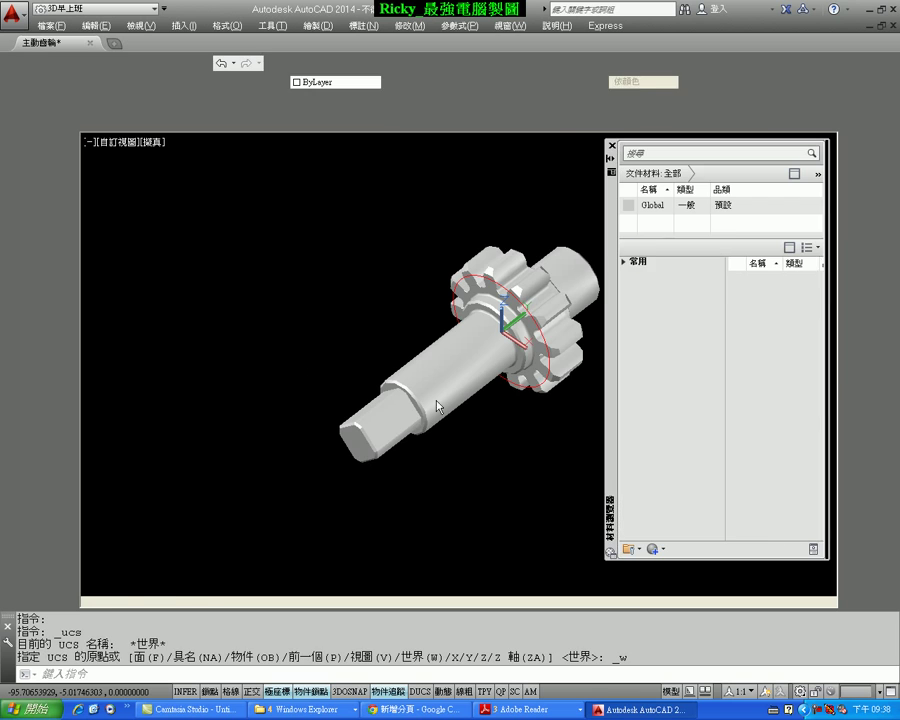
{"action": "middle_click_drag", "start_coordinate": [305, 285], "coordinate": [221, 279]}
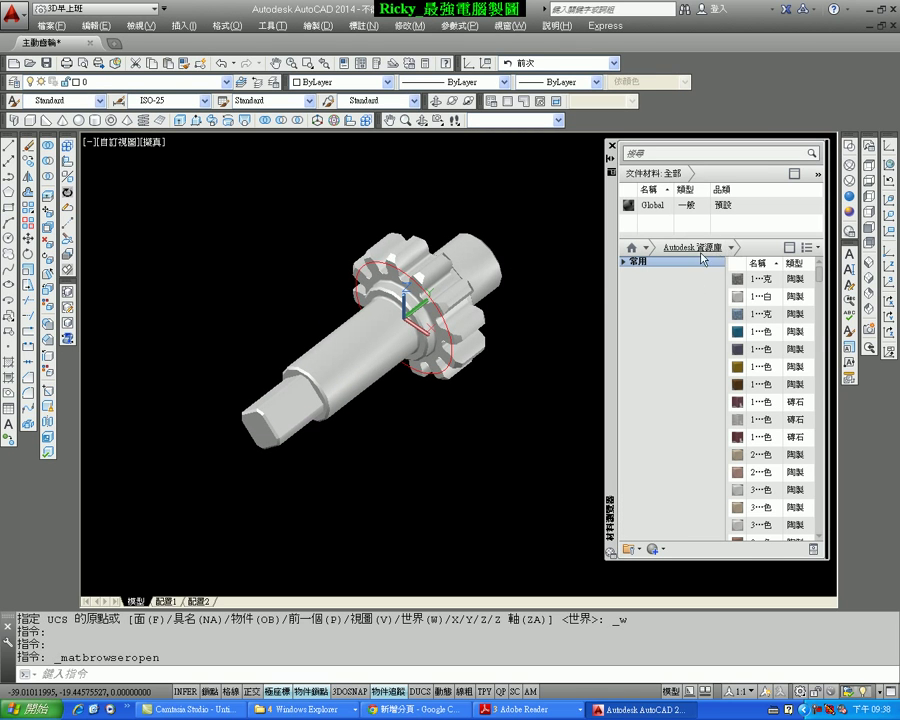
{"action": "left_click", "coordinate": [732, 248]}
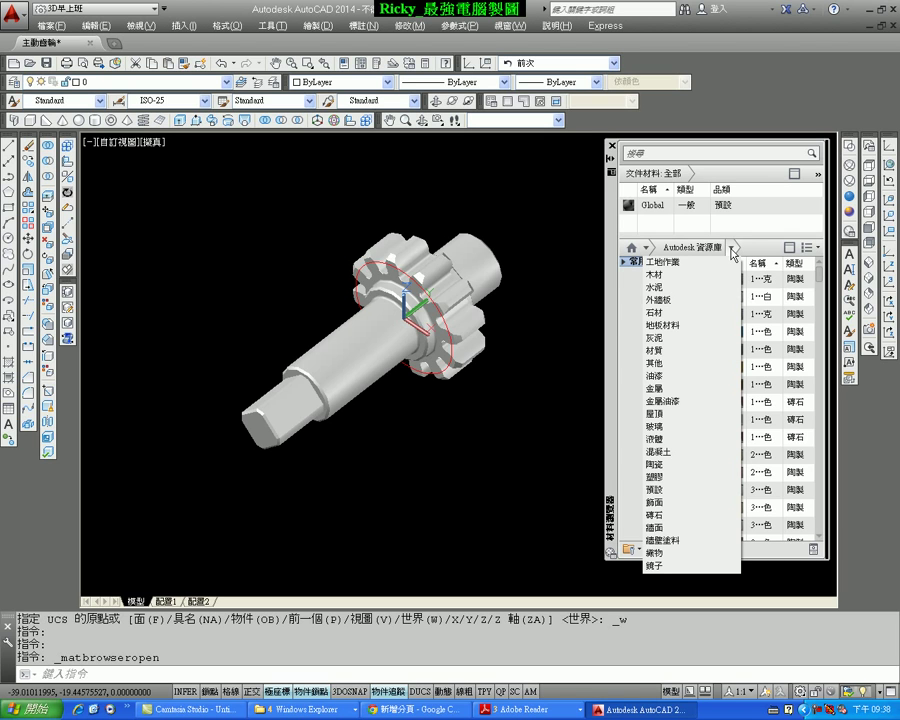
{"action": "left_click", "coordinate": [676, 391]}
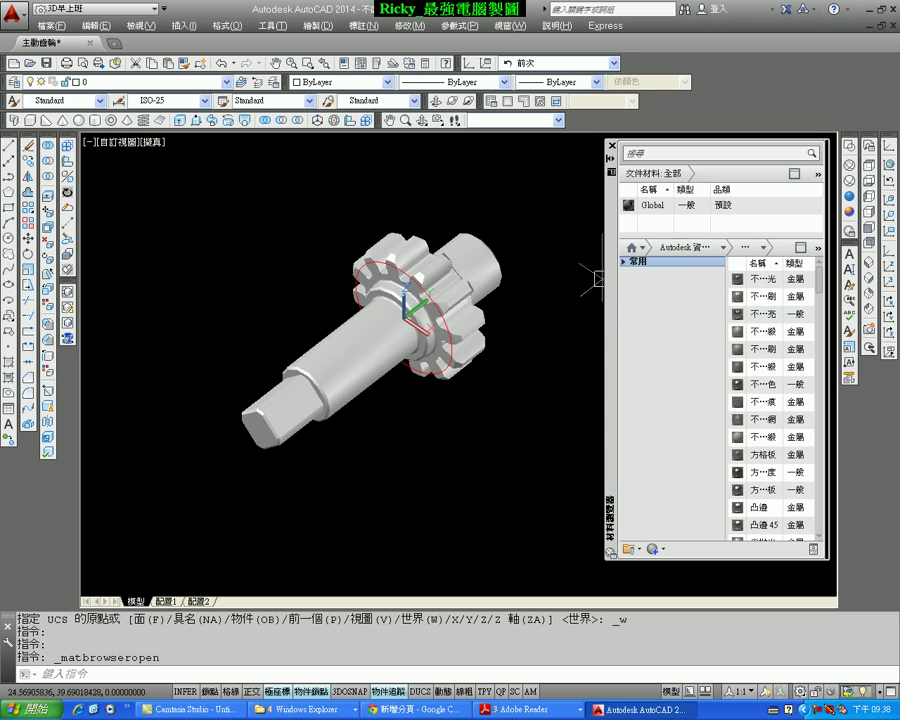
{"action": "left_click_drag", "start_coordinate": [606, 557], "coordinate": [498, 567]}
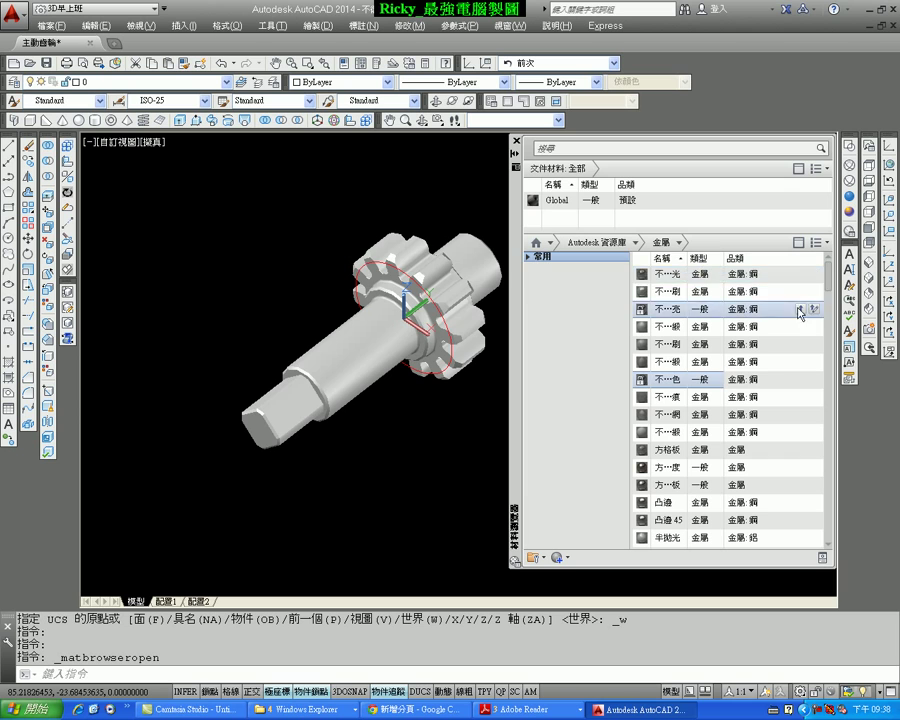
{"action": "left_click", "coordinate": [679, 243]}
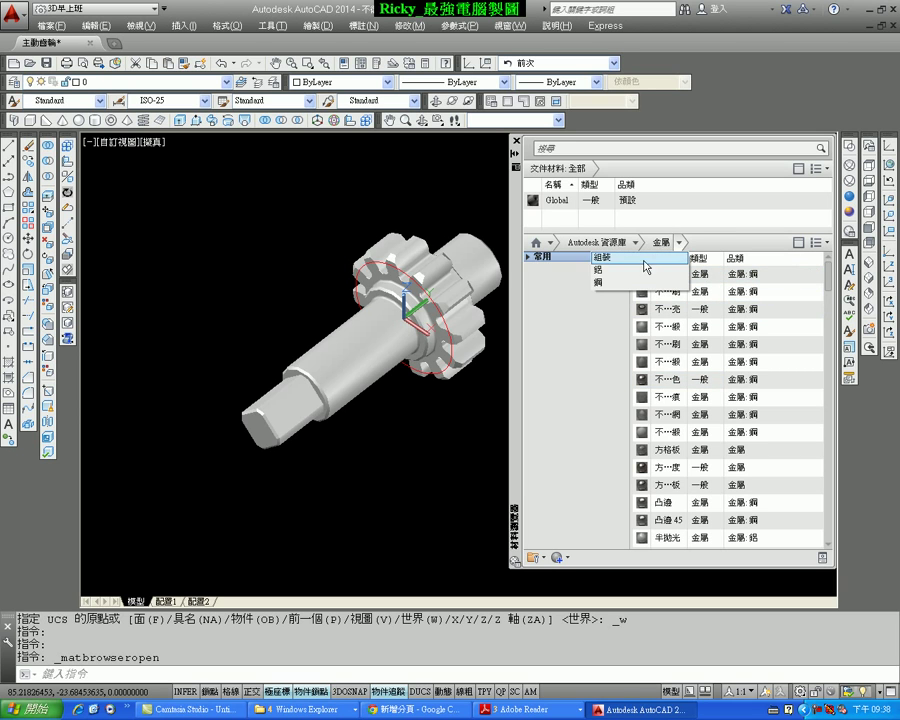
{"action": "left_click", "coordinate": [626, 284]}
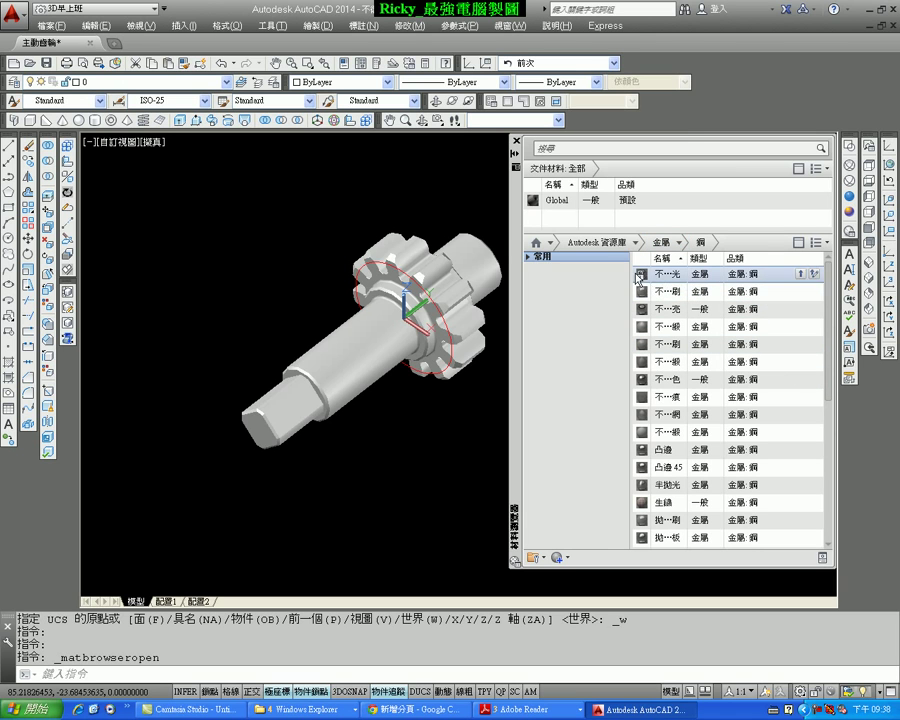
{"action": "mouse_move", "coordinate": [631, 263]}
{"action": "left_mouse_down"}
{"action": "mouse_move", "coordinate": [570, 263]}
{"action": "mouse_move", "coordinate": [697, 258]}
{"action": "left_mouse_up"}
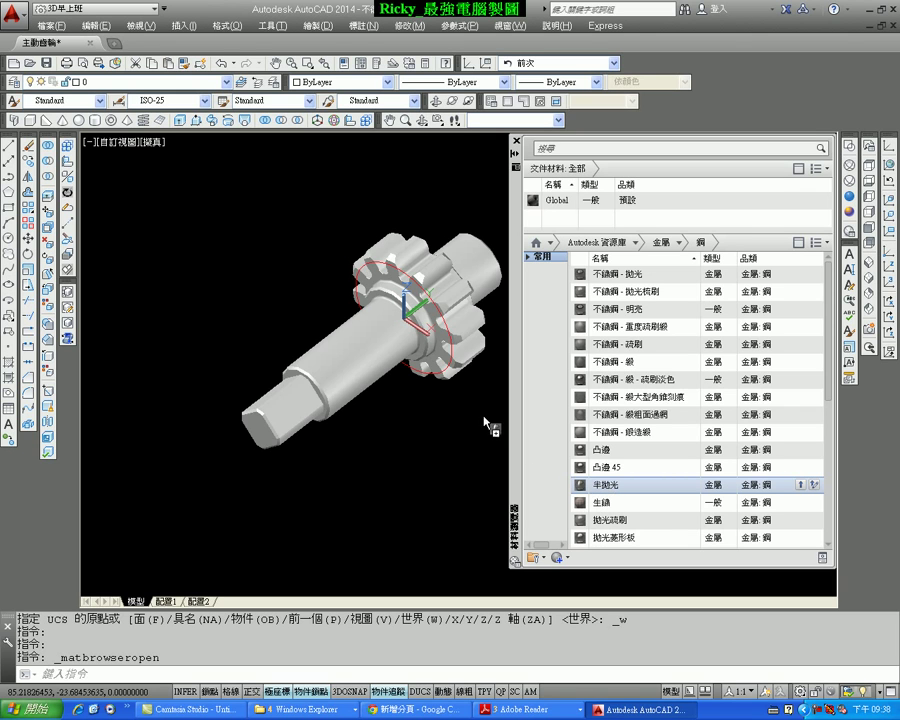
Drag the 半拋光 semi-polished steel material onto the gear shaft
{"action": "mouse_move", "coordinate": [409, 368]}
{"action": "left_mouse_down"}
{"action": "mouse_move", "coordinate": [381, 346]}
{"action": "mouse_move", "coordinate": [390, 354]}
{"action": "left_mouse_up"}
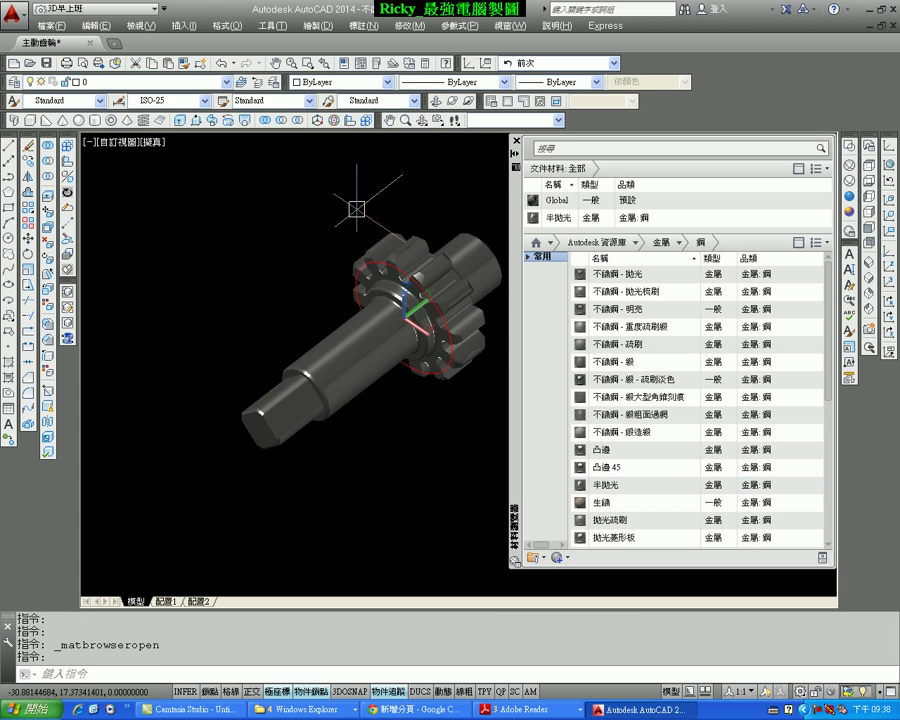
{"action": "left_click", "coordinate": [440, 270]}
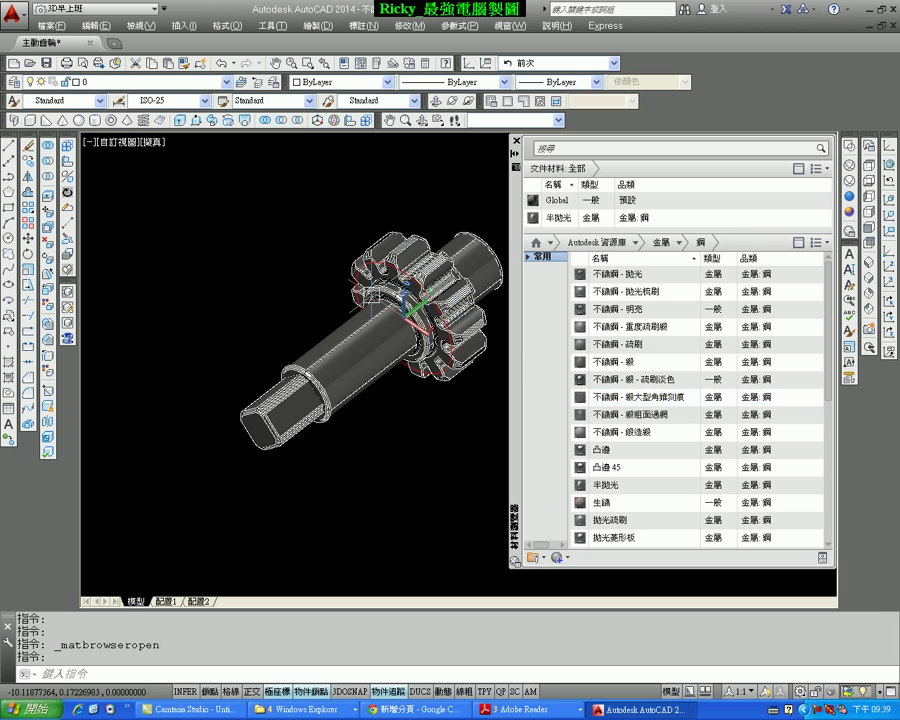
{"action": "key", "text": "Escape"}
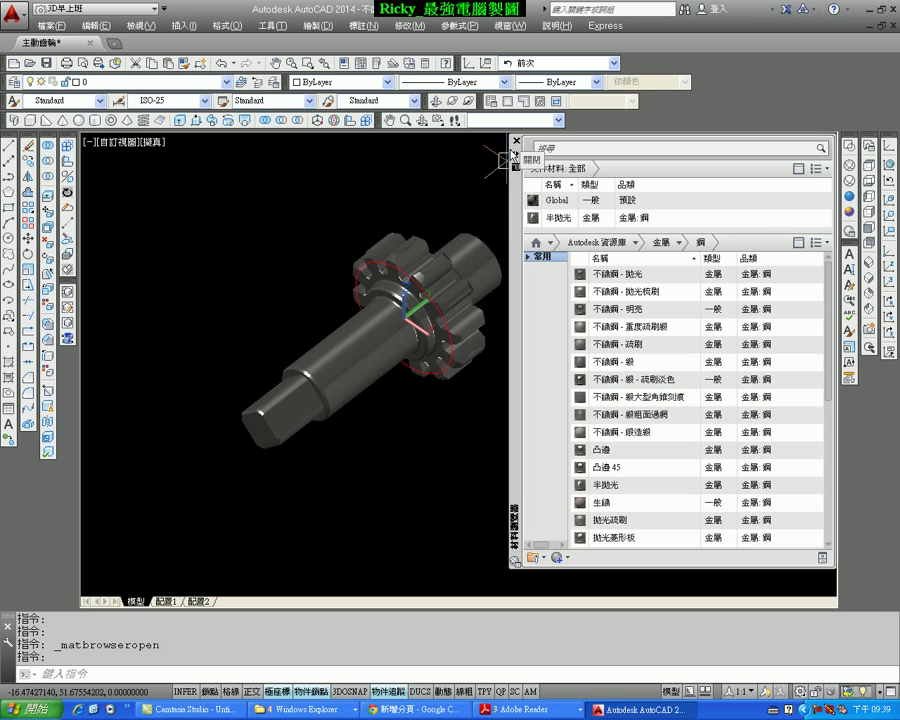
Close the Materials Browser, recentre the gear shaft, and save the drawing
{"action": "left_click", "coordinate": [517, 141]}
{"action": "middle_click_drag", "start_coordinate": [310, 246], "coordinate": [390, 250]}
{"action": "middle_click_drag", "start_coordinate": [336, 254], "coordinate": [386, 300]}
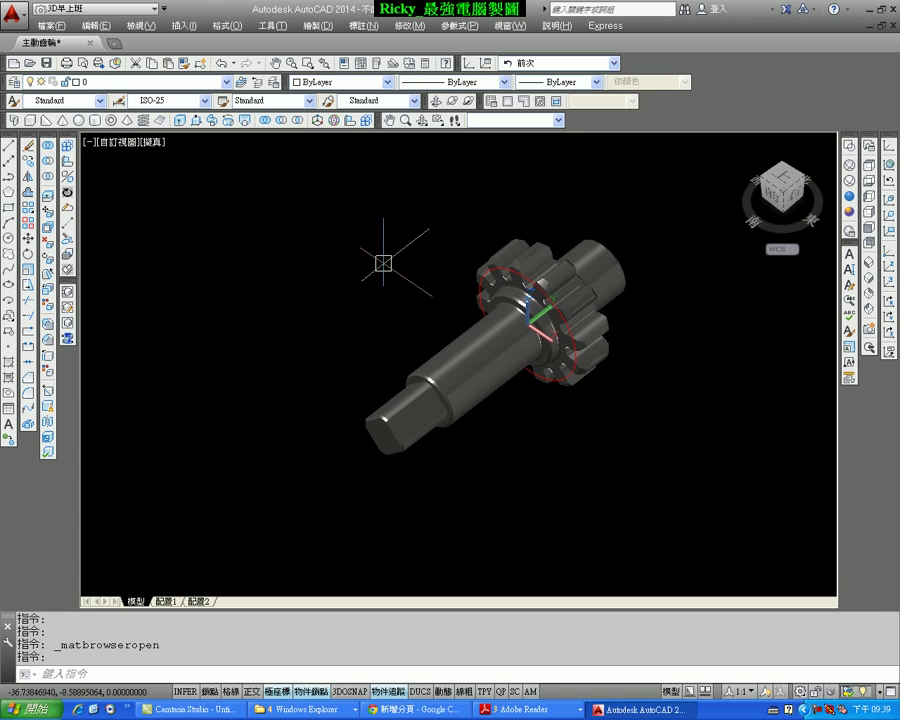
{"action": "left_click", "coordinate": [46, 63]}
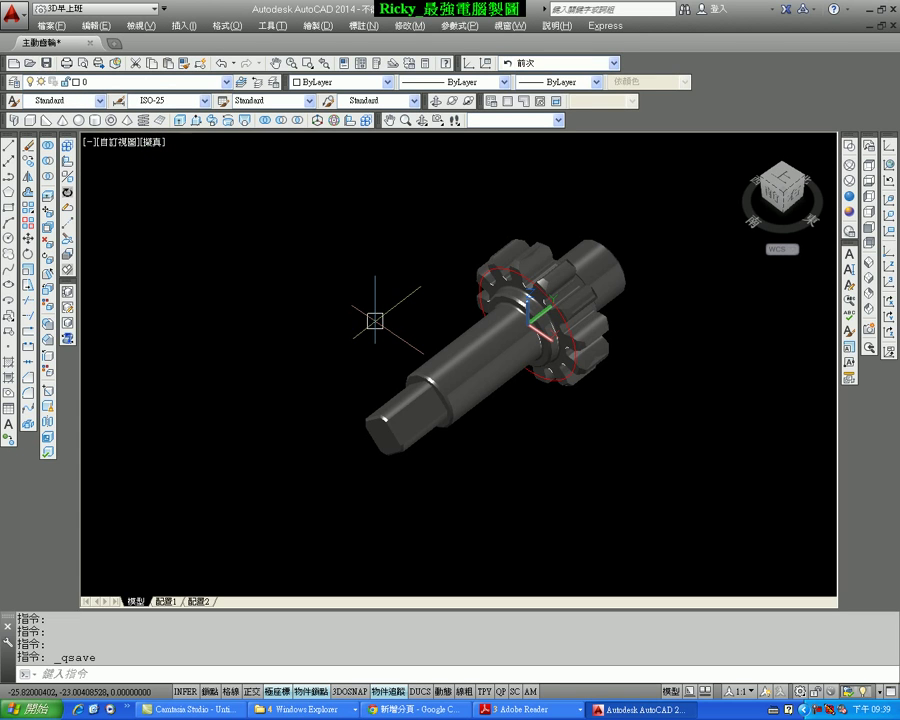